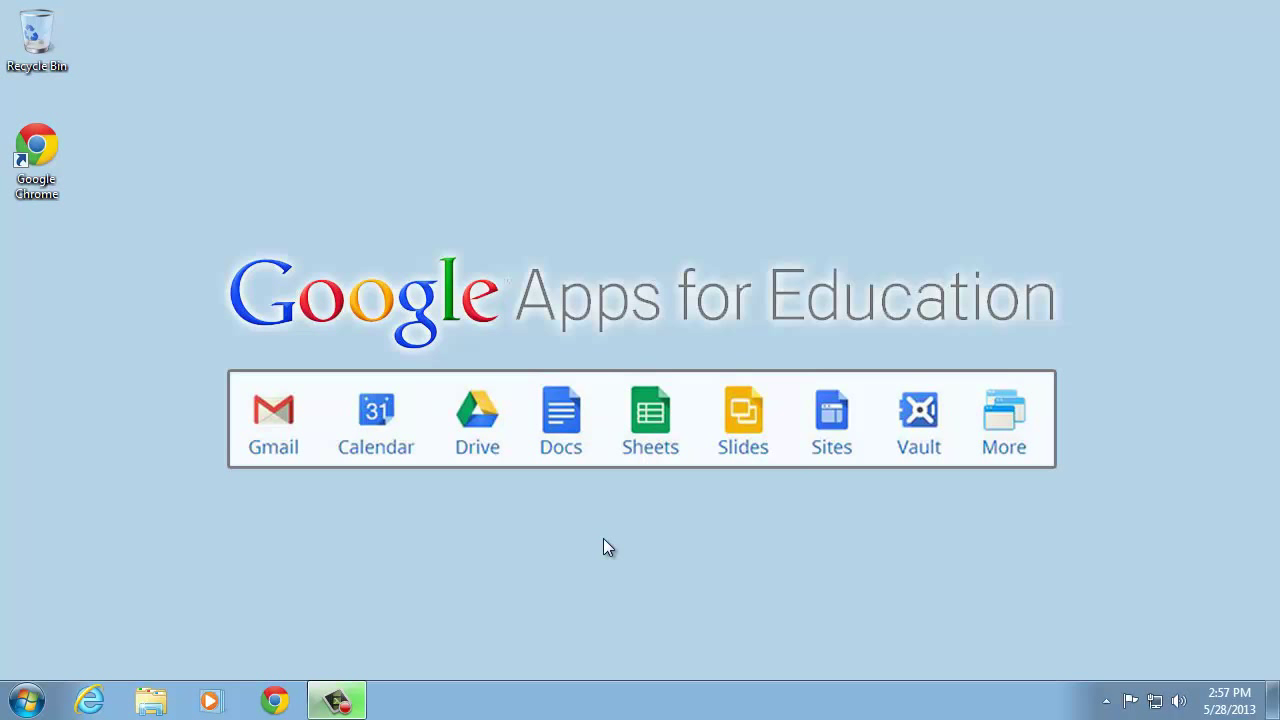
# Launch Chrome, open Google Drive and sign in with the school account's e-mail and password
pyautogui.doubleClick(51, 163)
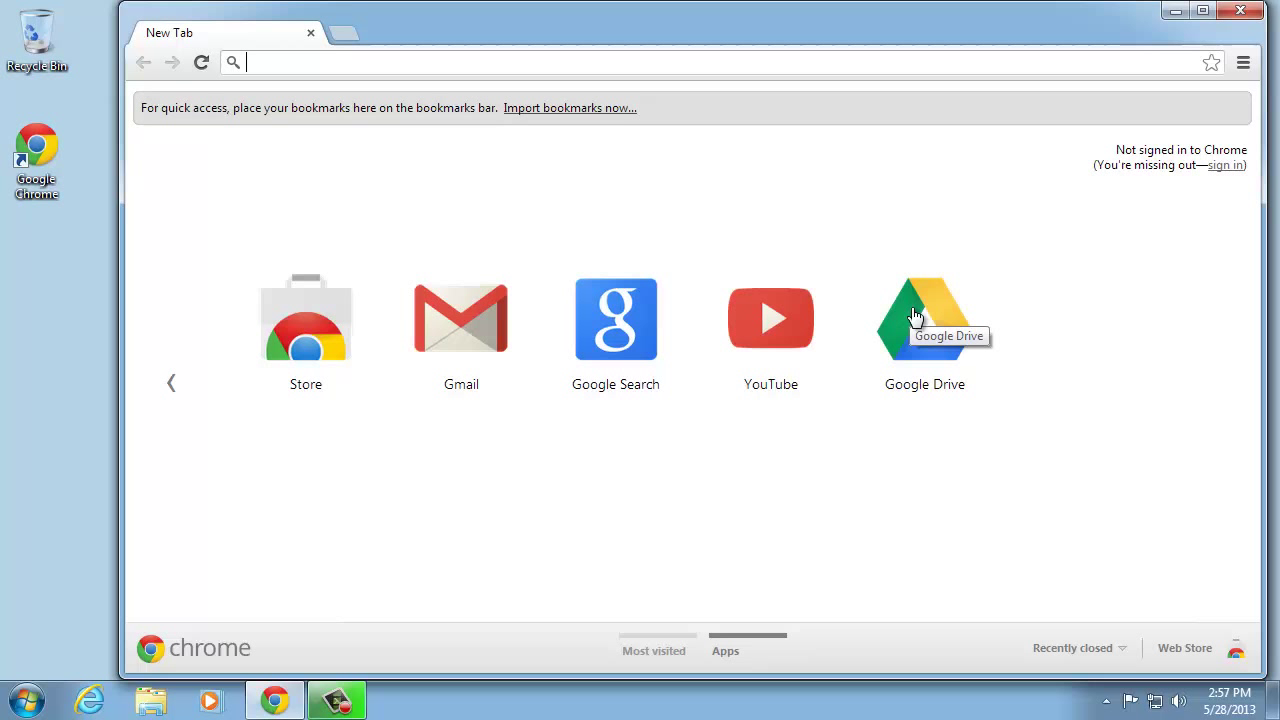
pyautogui.click(912, 316)
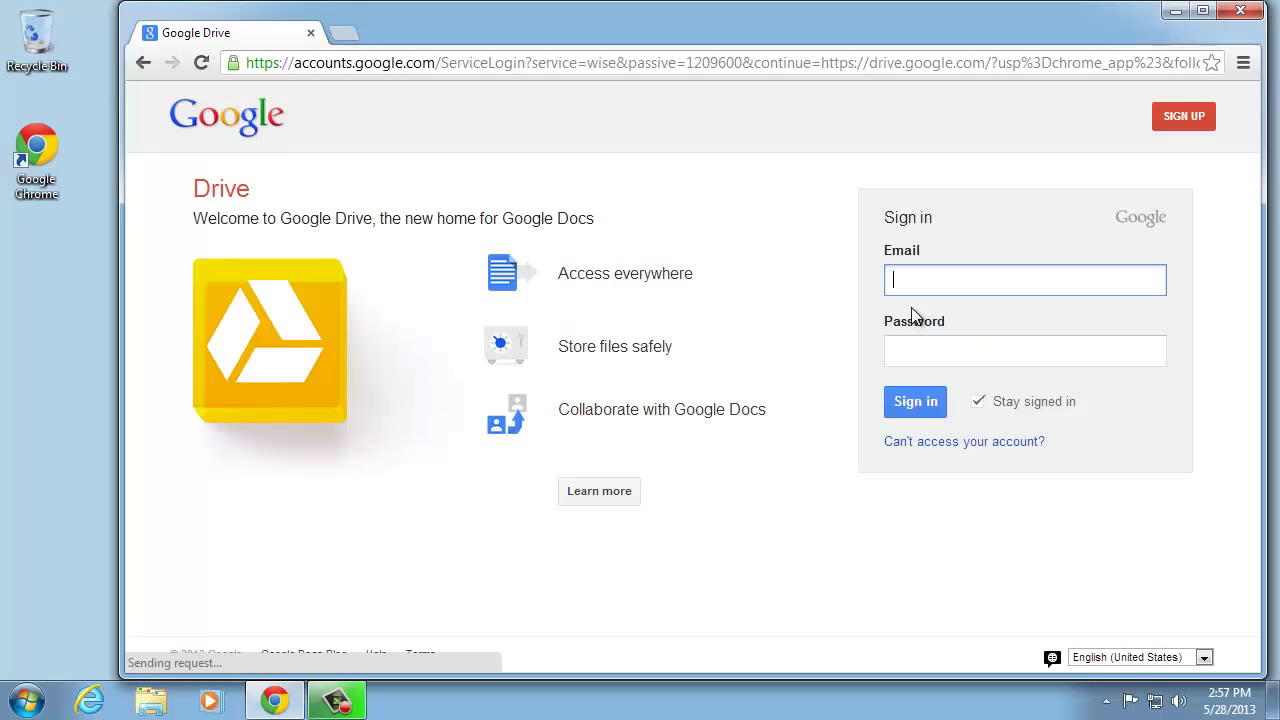
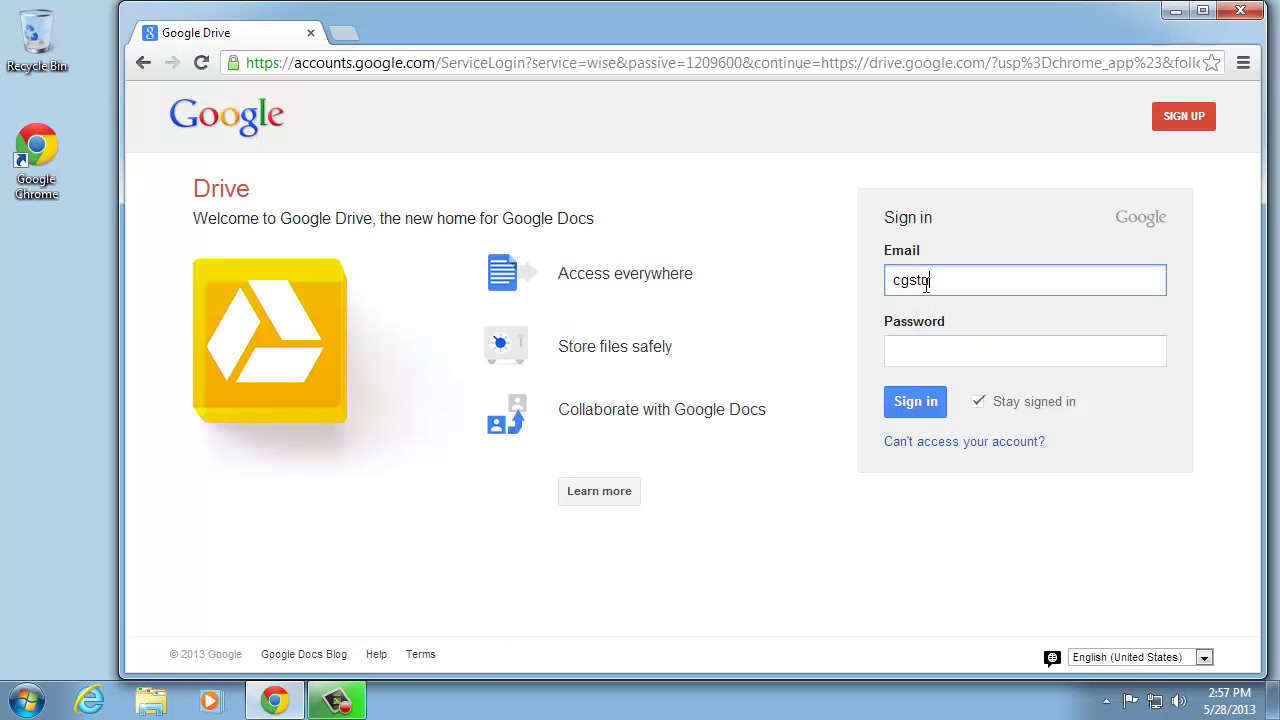
pyautogui.press('Tab')
pyautogui.write('********')
pyautogui.press('Return')
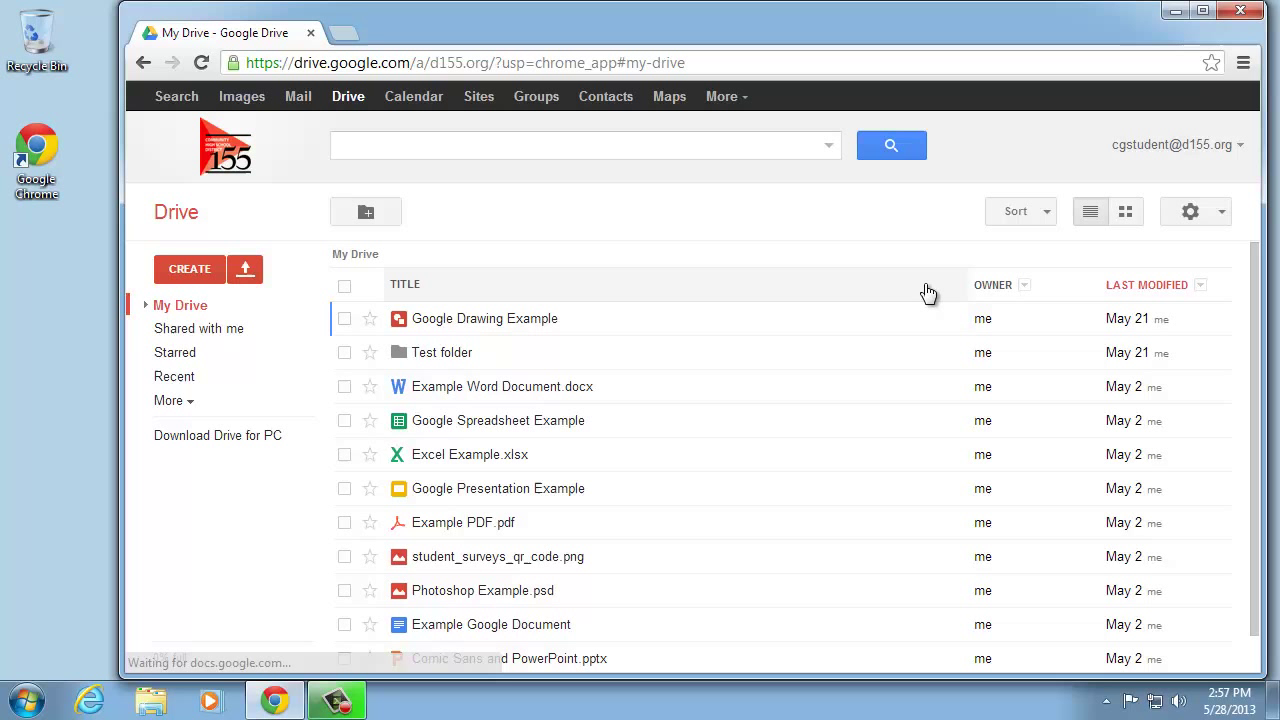
# Copy the shared 'Roster Biology Period 1' spreadsheet into My Drive, confirm it there, and return to Shared with me
pyautogui.click(191, 330)
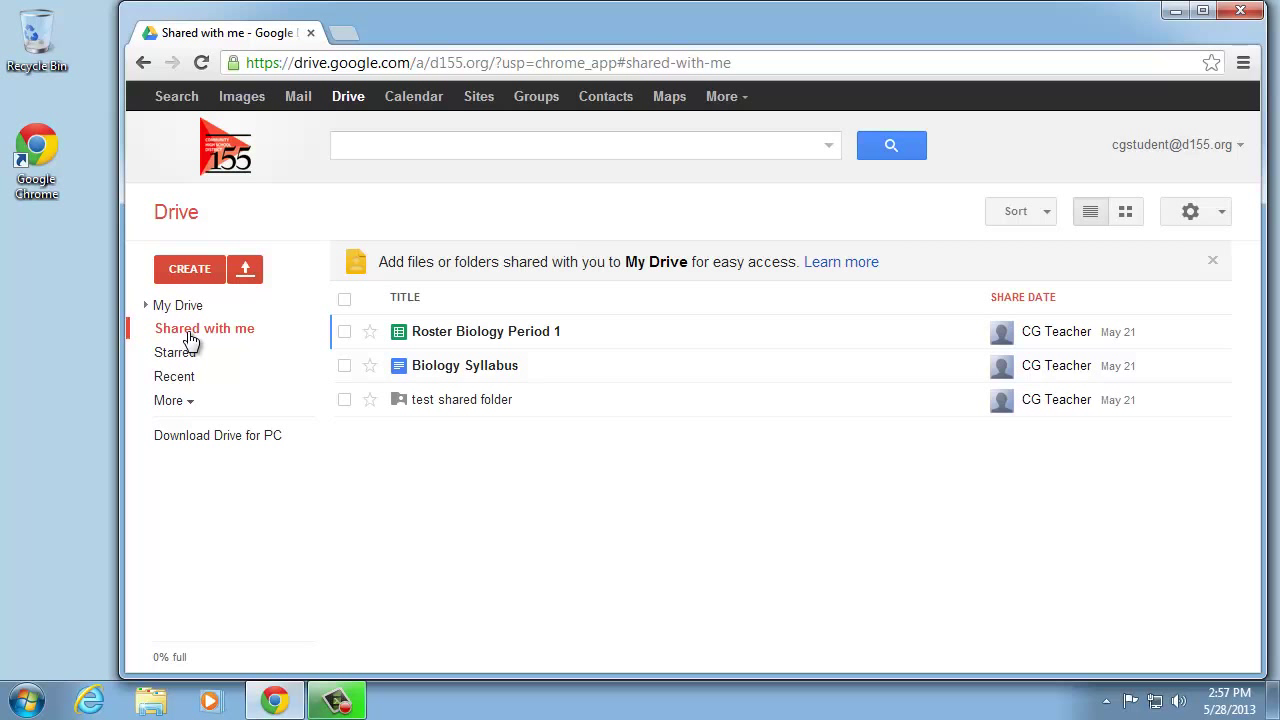
pyautogui.click(340, 332)
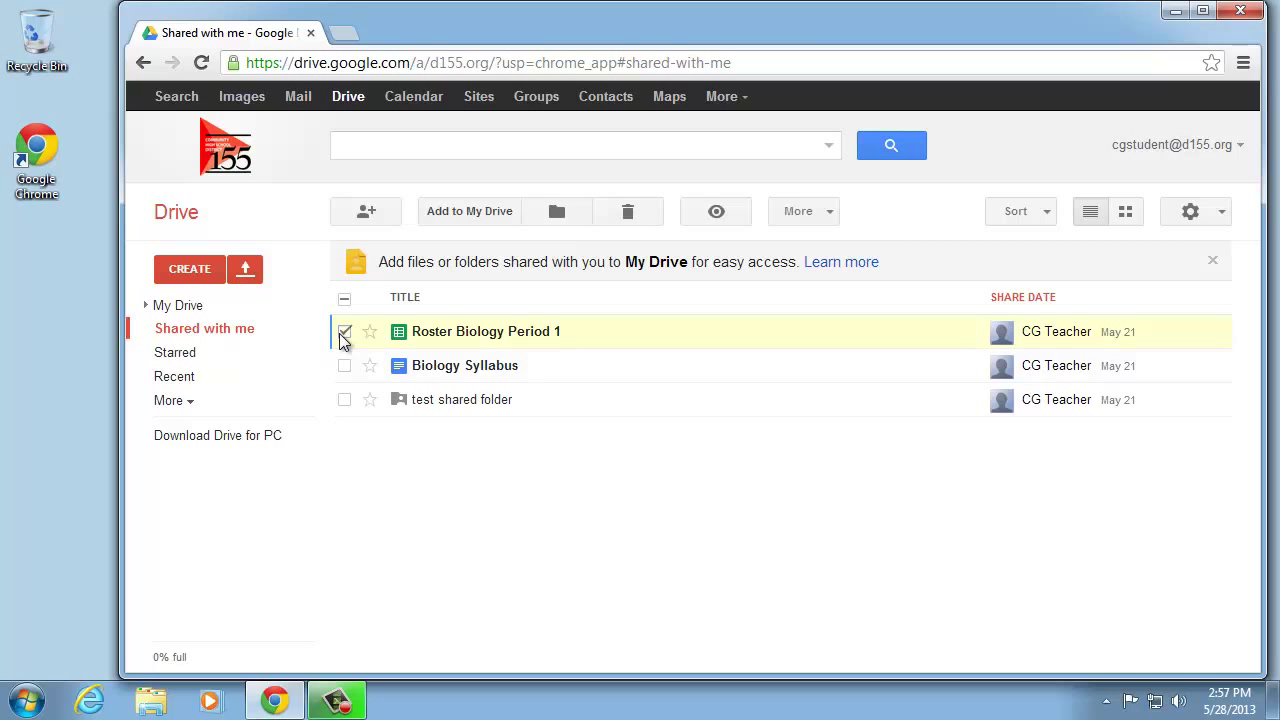
pyautogui.click(829, 218)
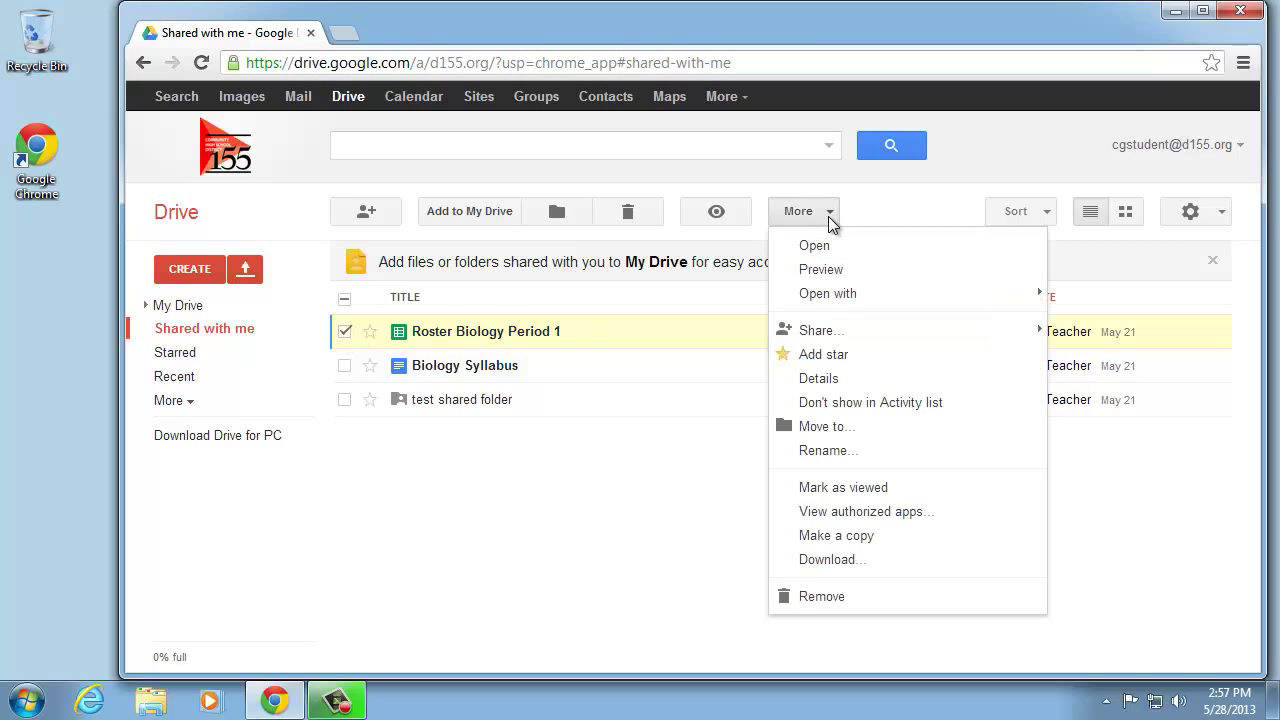
pyautogui.click(892, 540)
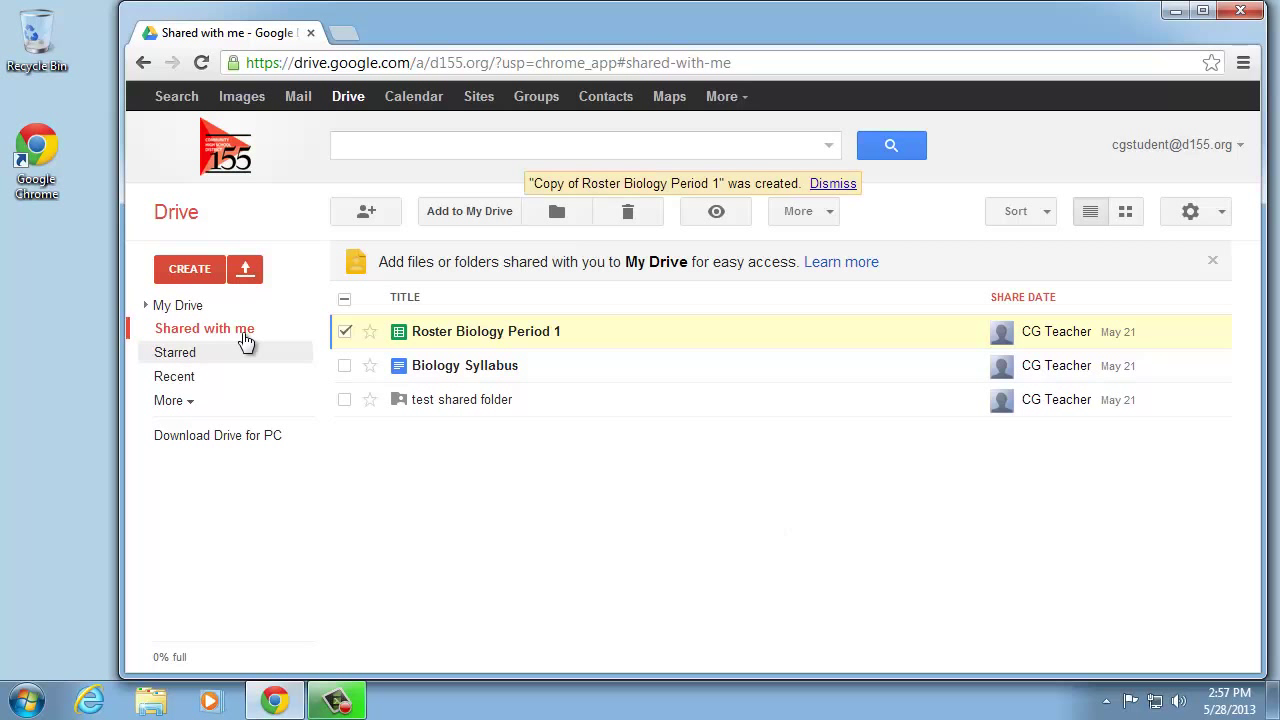
pyautogui.click(182, 306)
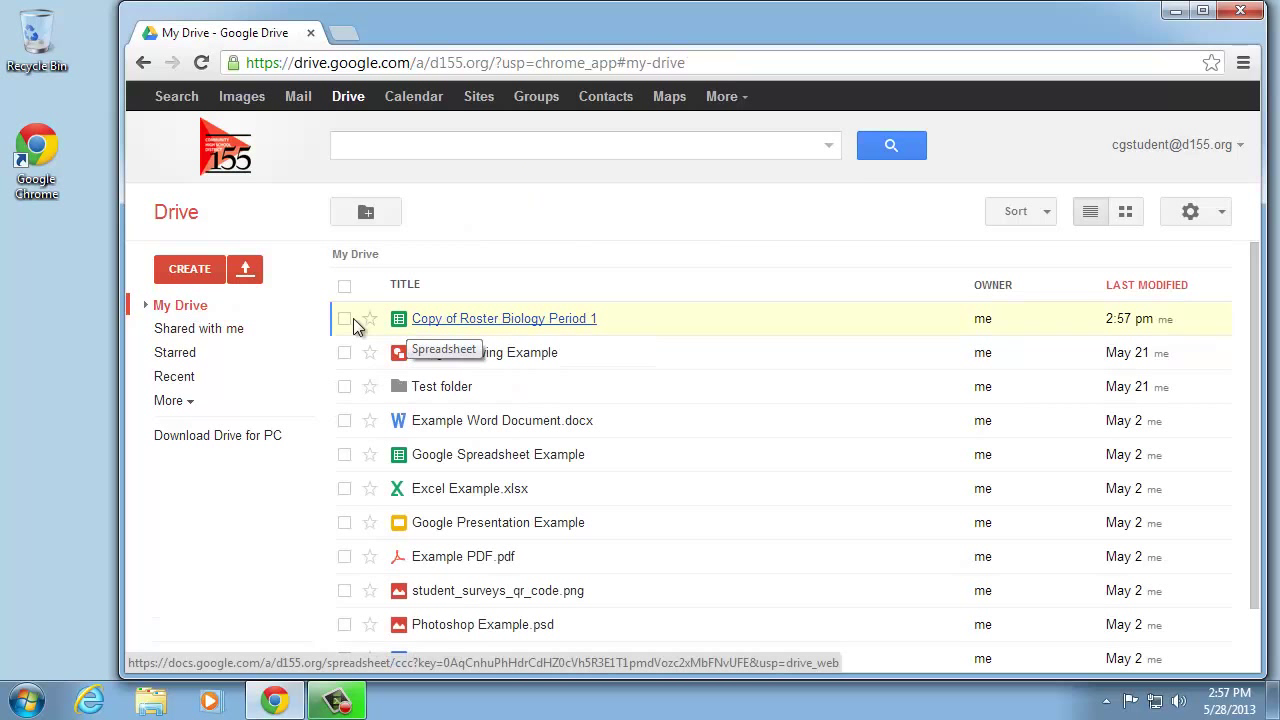
pyautogui.click(214, 331)
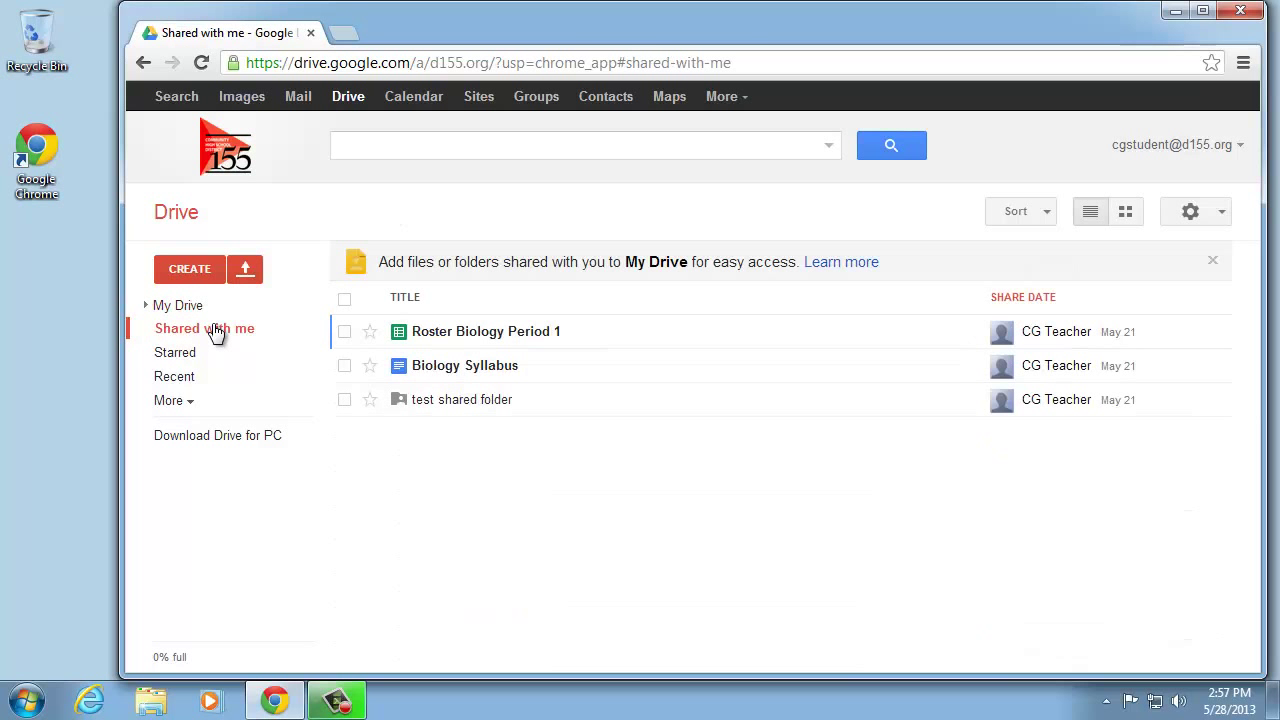
# Make a copy of Test shared word.docx inside the test shared folder
pyautogui.click(440, 402)
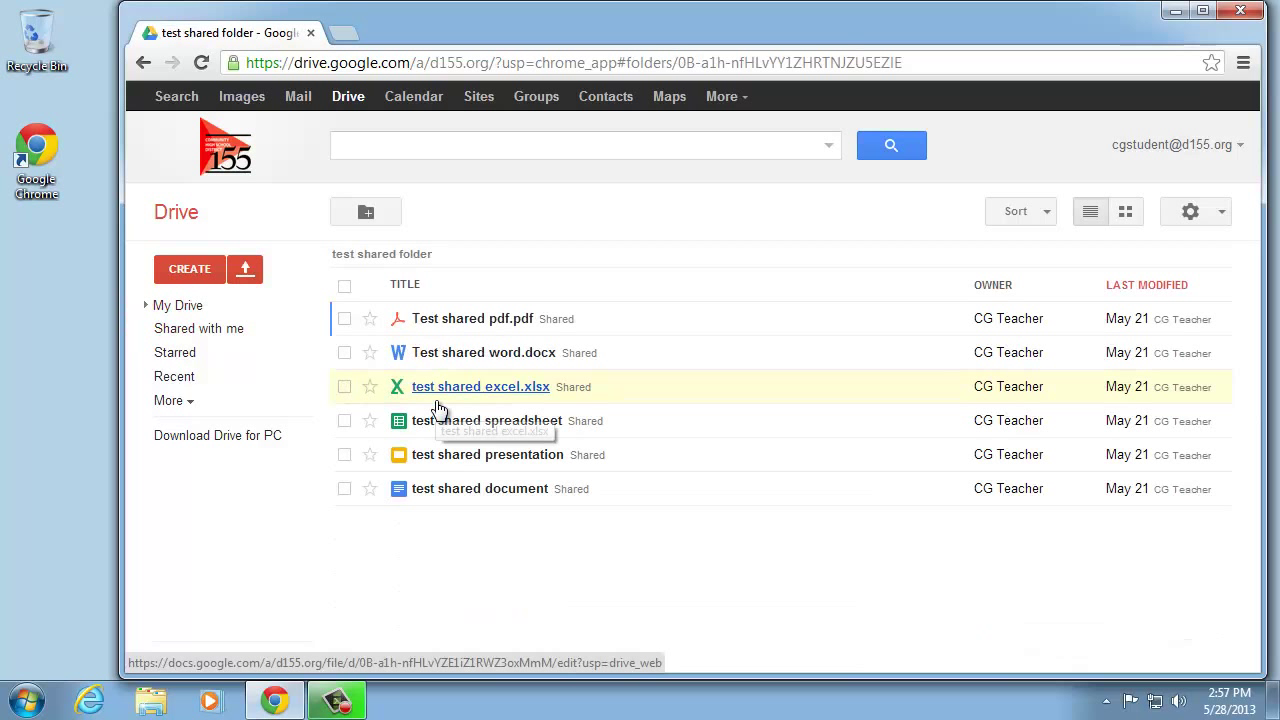
pyautogui.click(345, 353)
pyautogui.click(785, 211)
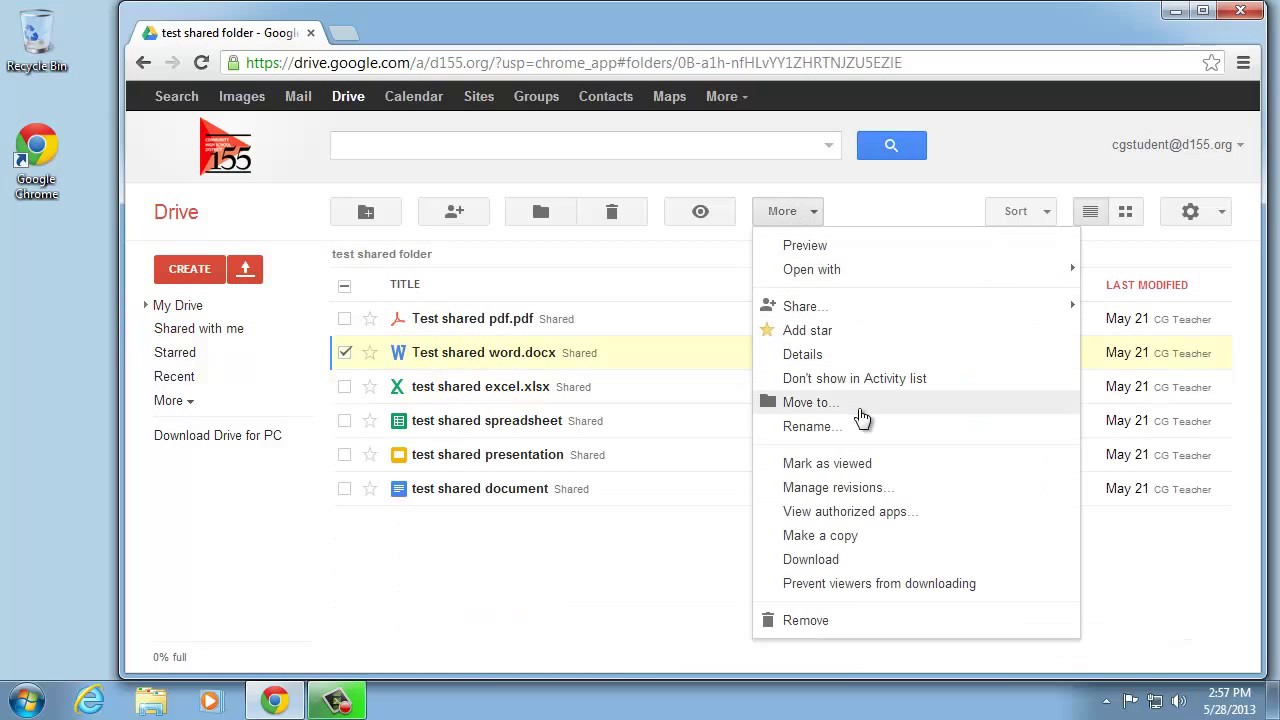
pyautogui.click(890, 537)
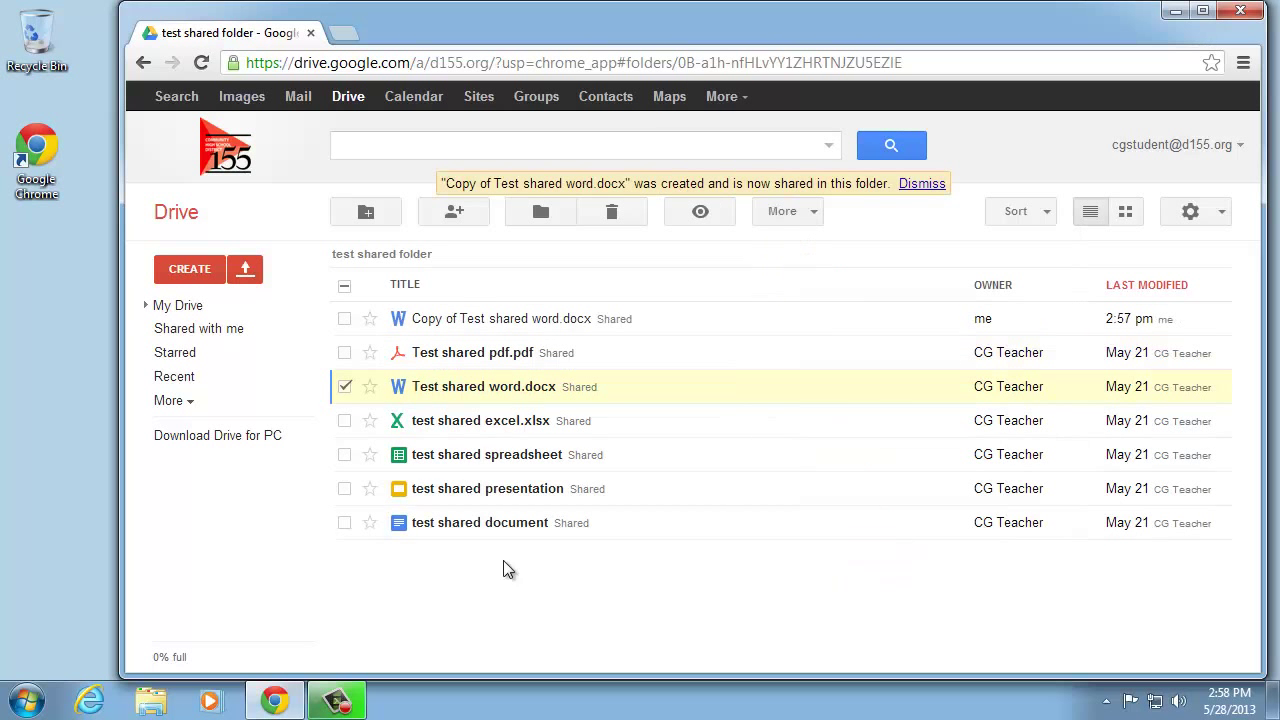
# Move the Test shared word.docx copy out of the shared folder into My Drive
pyautogui.click(345, 386)
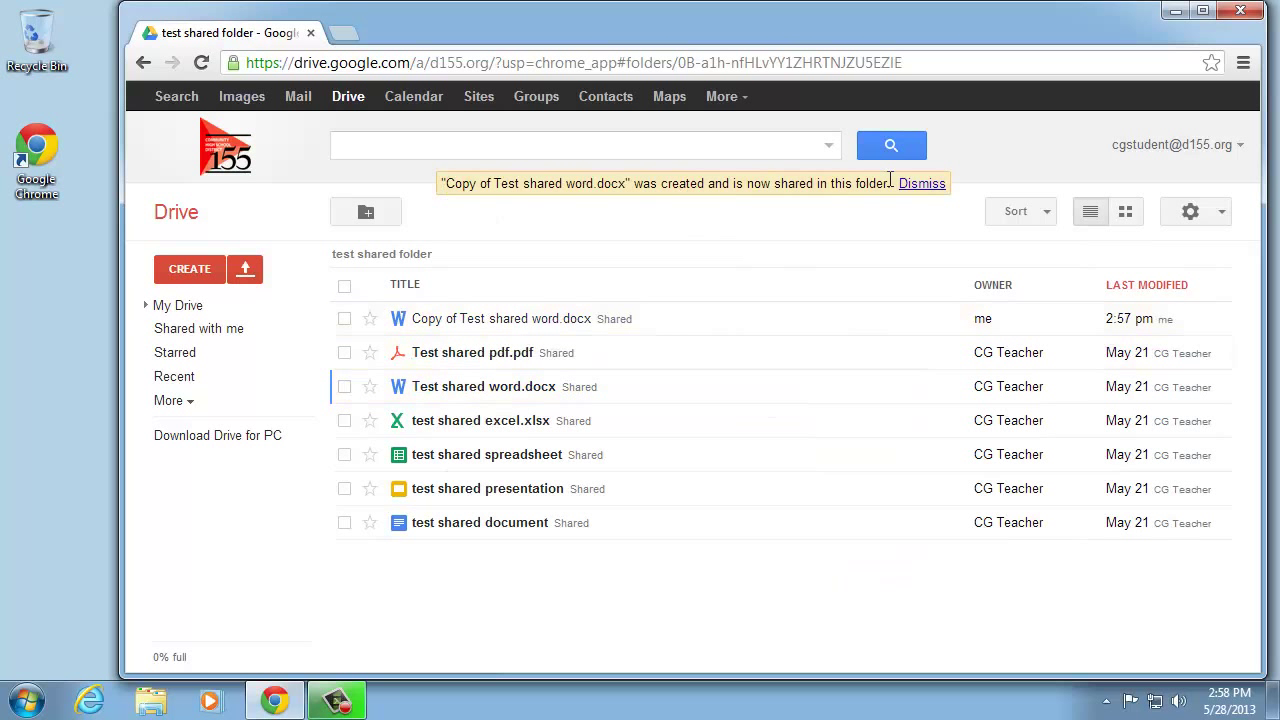
pyautogui.moveTo(423, 320); pyautogui.dragTo(187, 310)
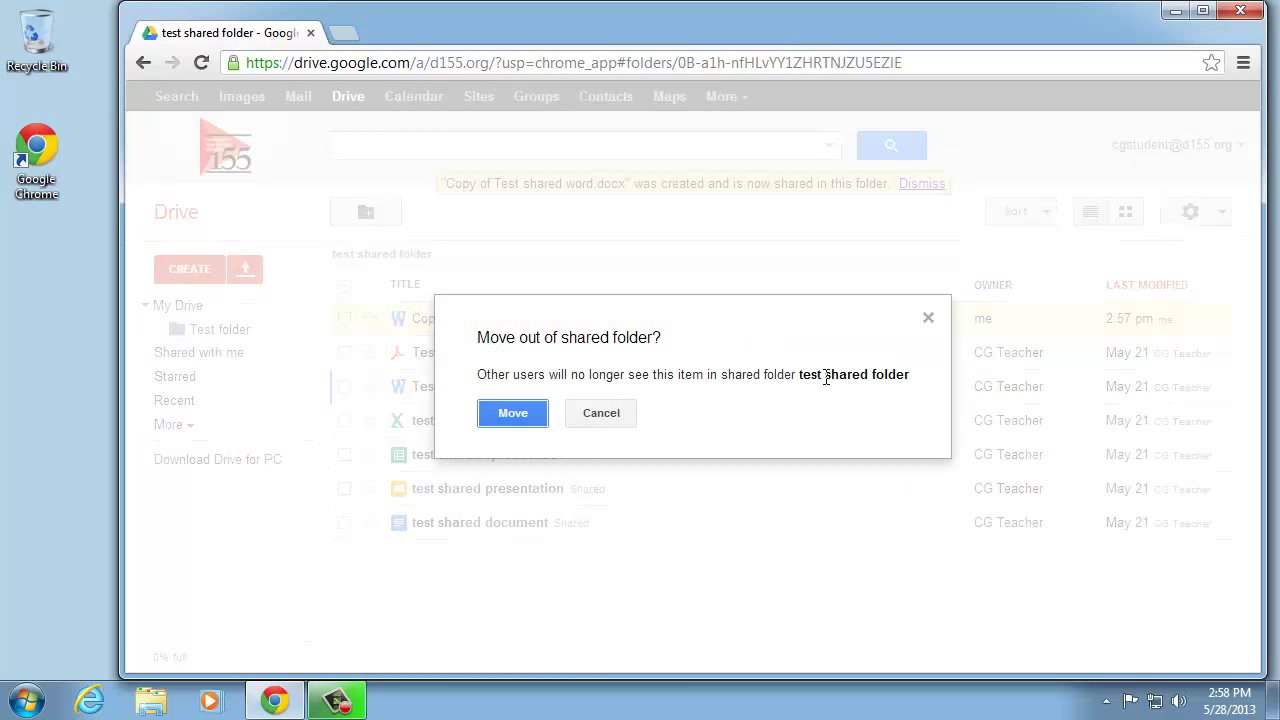
pyautogui.click(514, 414)
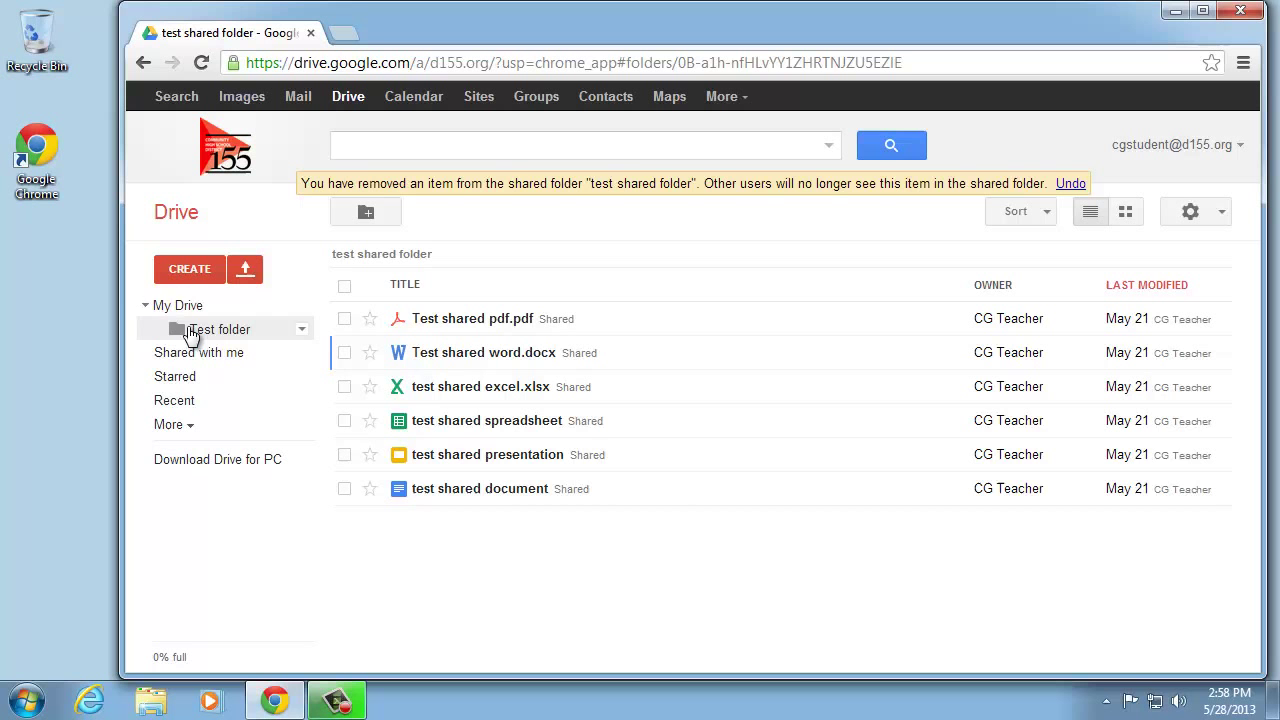
pyautogui.click(175, 306)
# In a new tab, search google.com for 'takeout' to reach Google Takeout
pyautogui.click(350, 31)
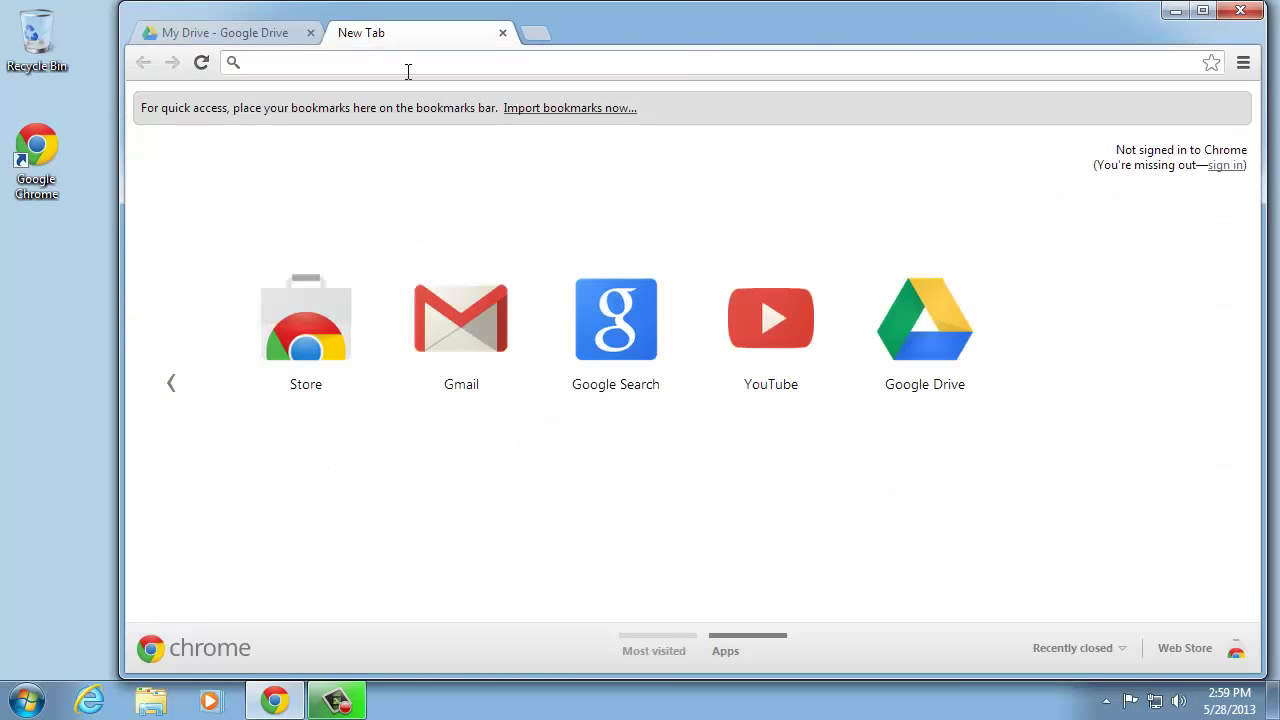
pyautogui.write('google.c')
pyautogui.press('Return')
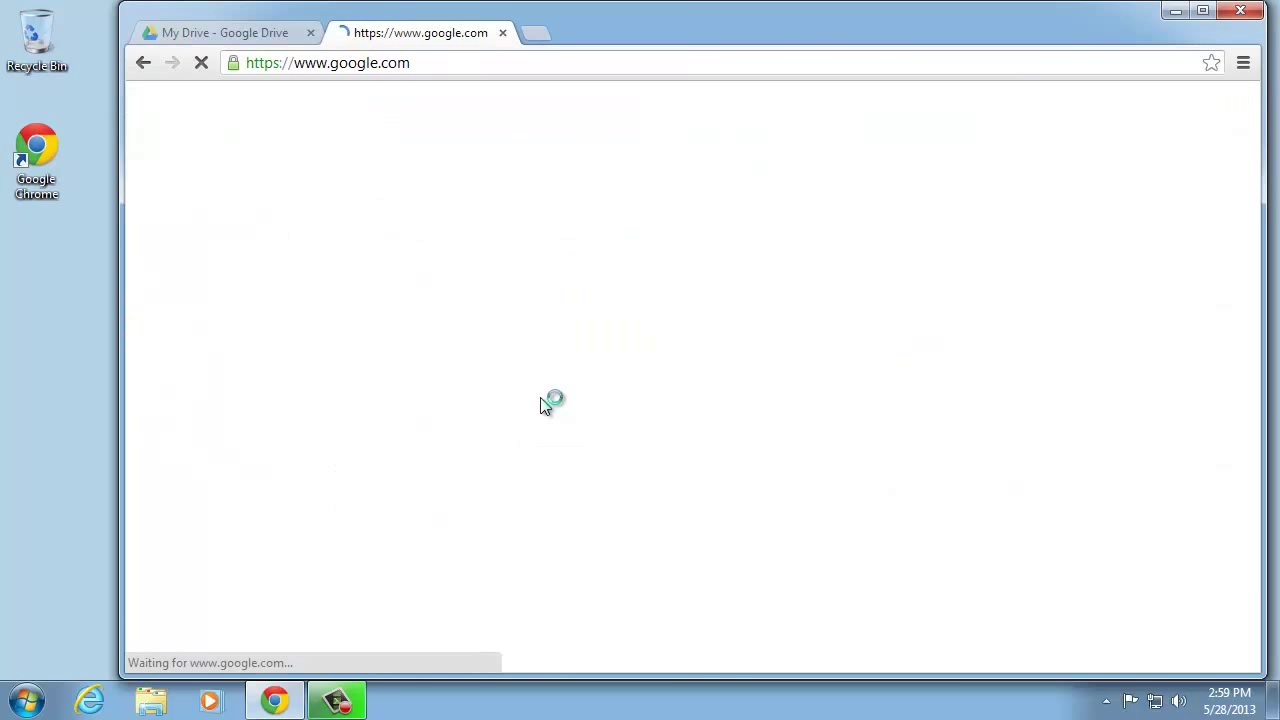
pyautogui.write('takeout')
pyautogui.press('Return')
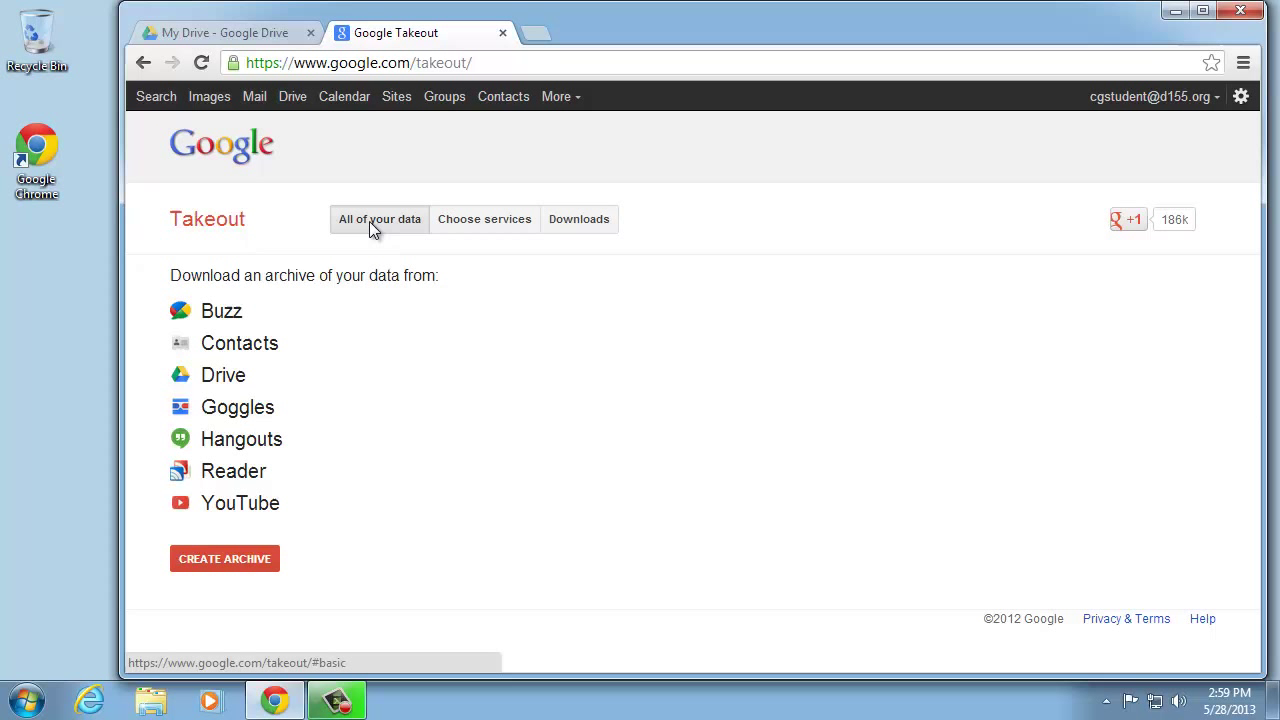
# Choose specific services and add Drive (14 files, 2.8MB) to the export
pyautogui.click(481, 228)
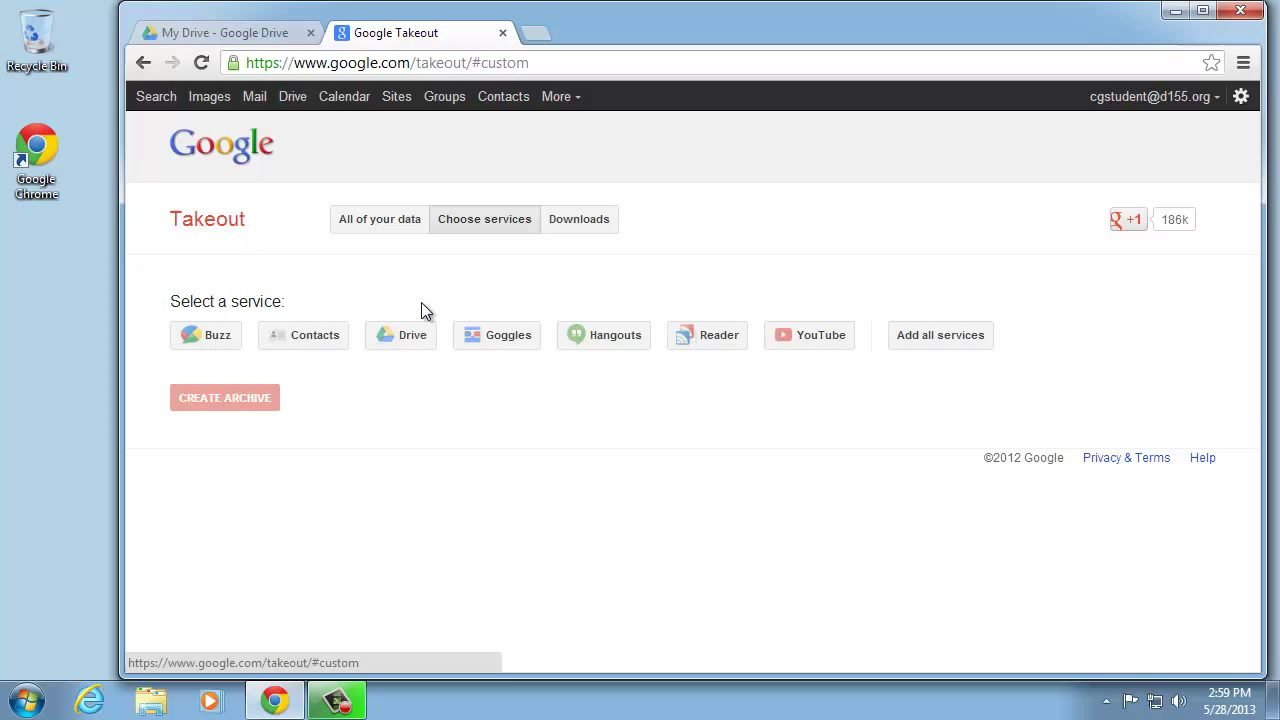
pyautogui.click(414, 342)
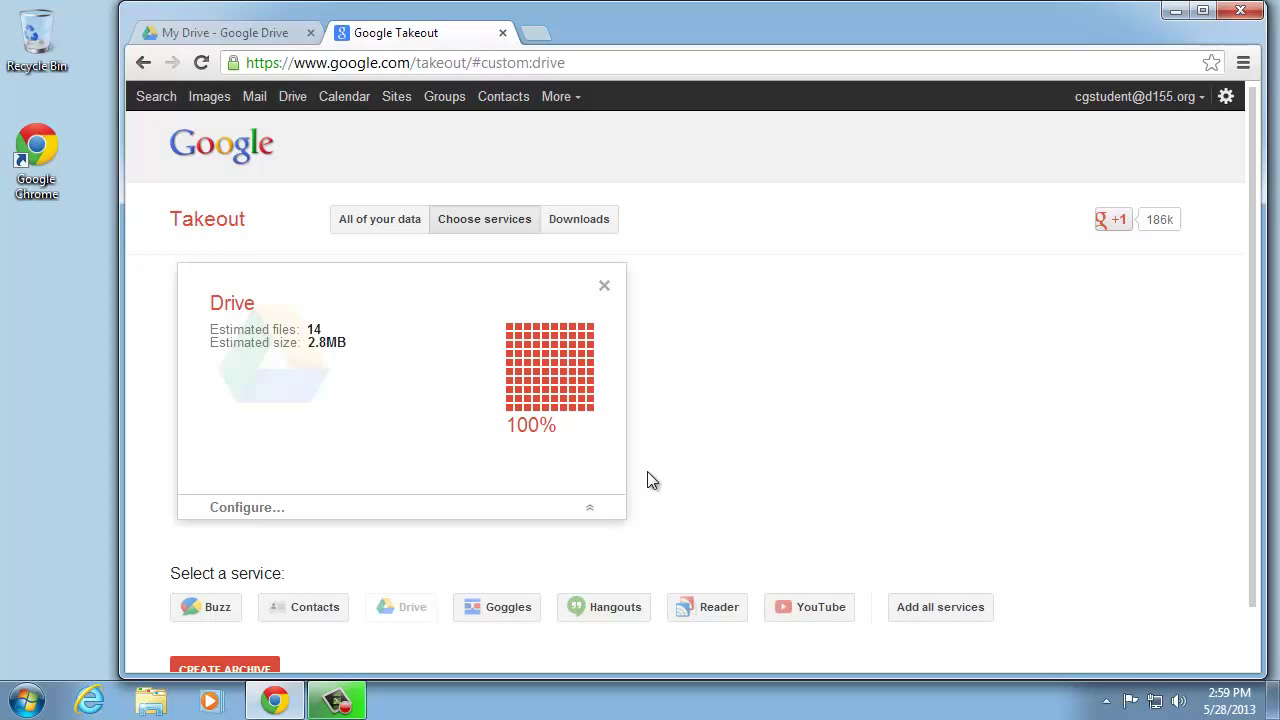
# In Drive's export options, try single-folder export, revert to all Drive files, and reach the Document format
pyautogui.click(595, 512)
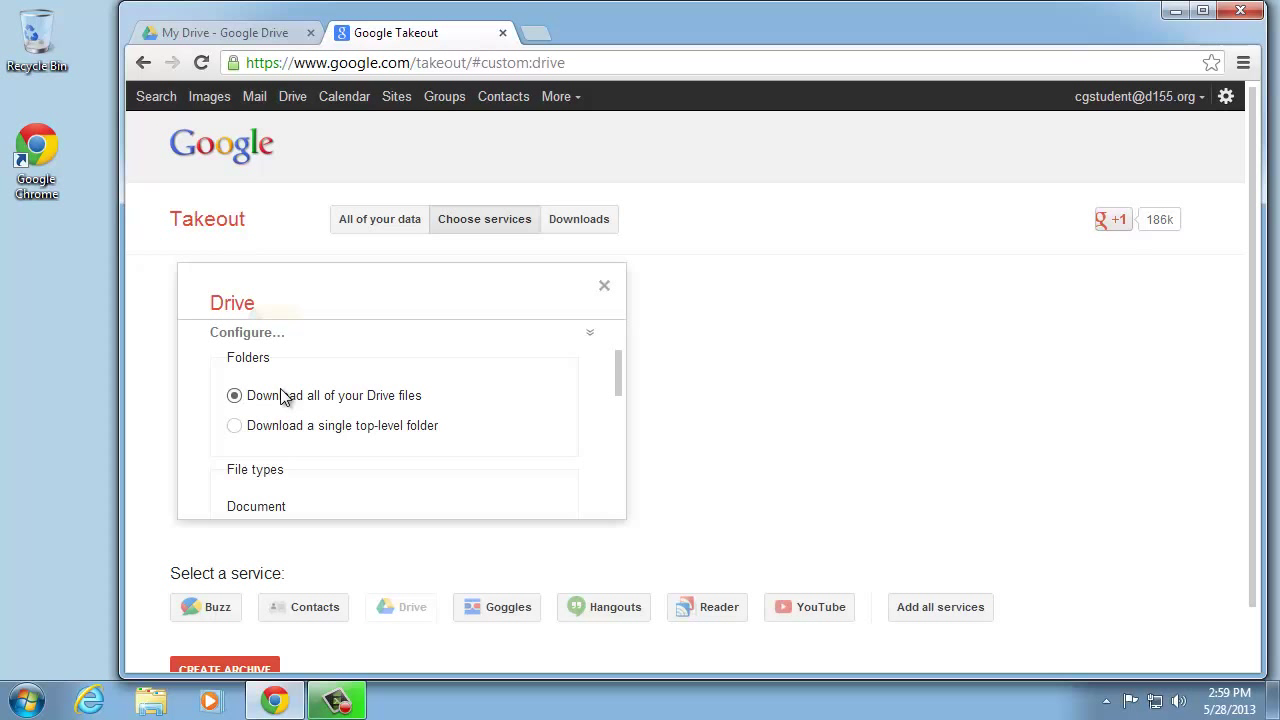
pyautogui.click(282, 432)
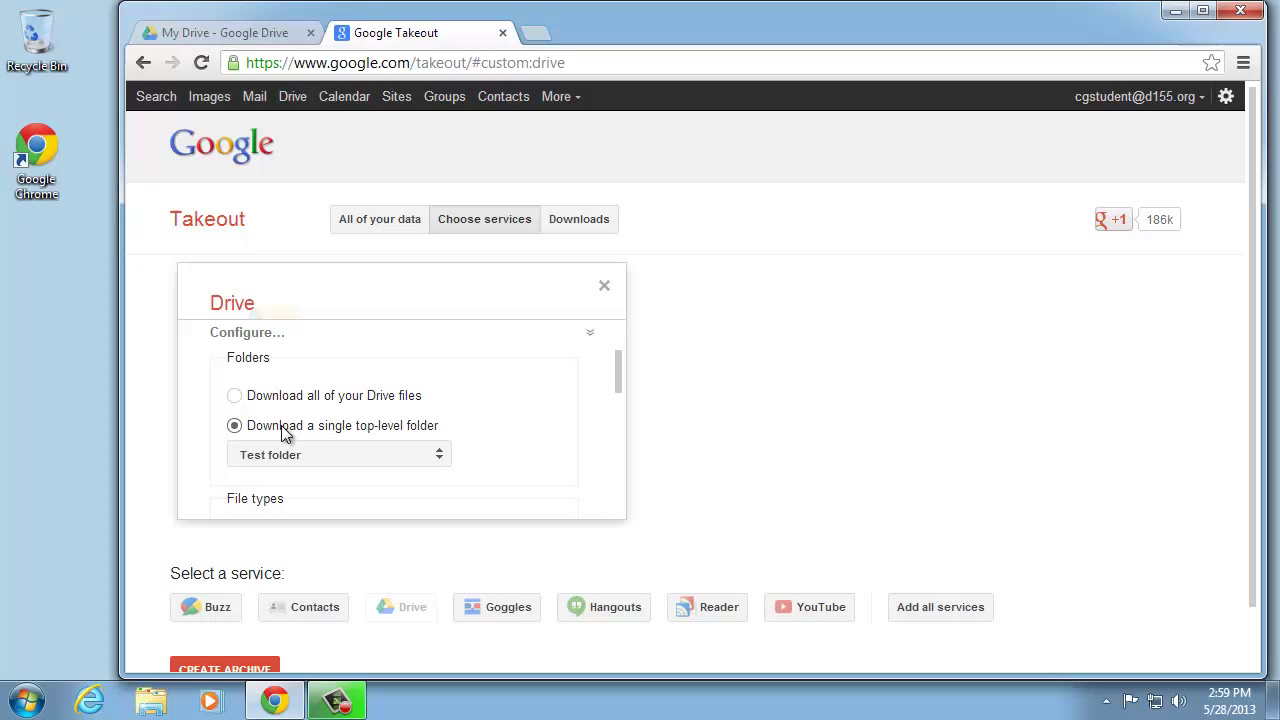
pyautogui.click(440, 458)
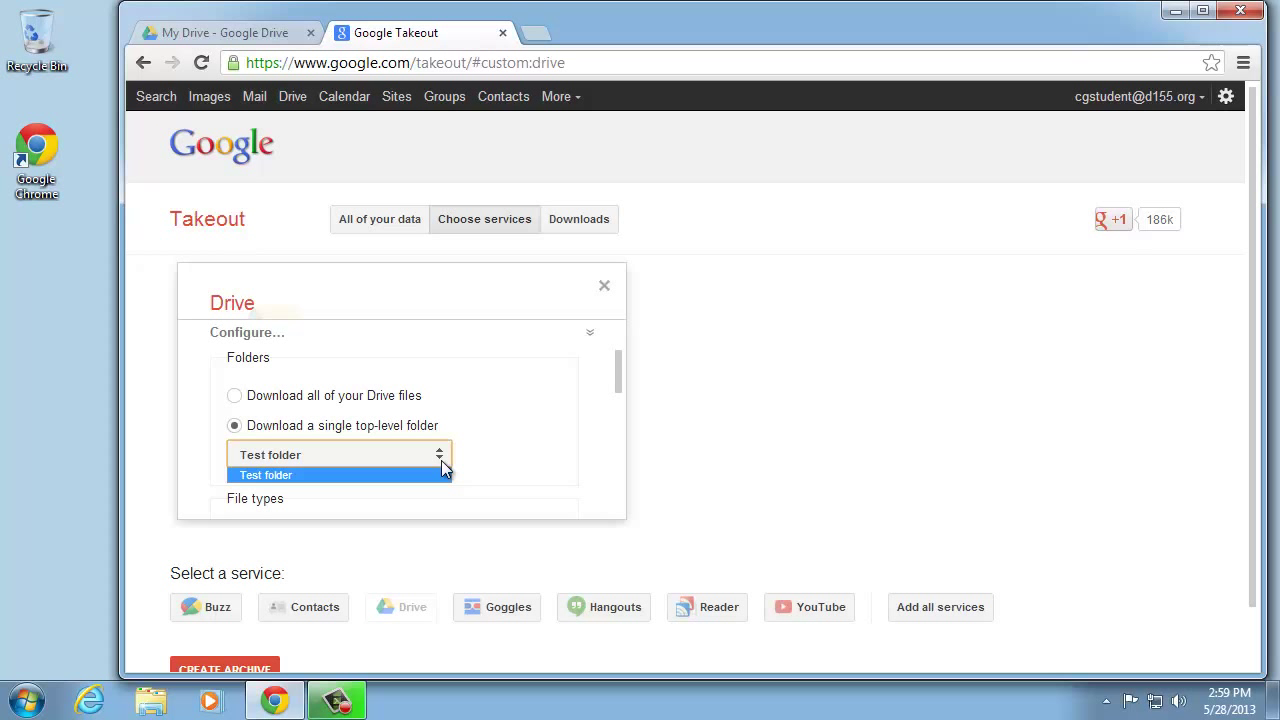
pyautogui.click(441, 460)
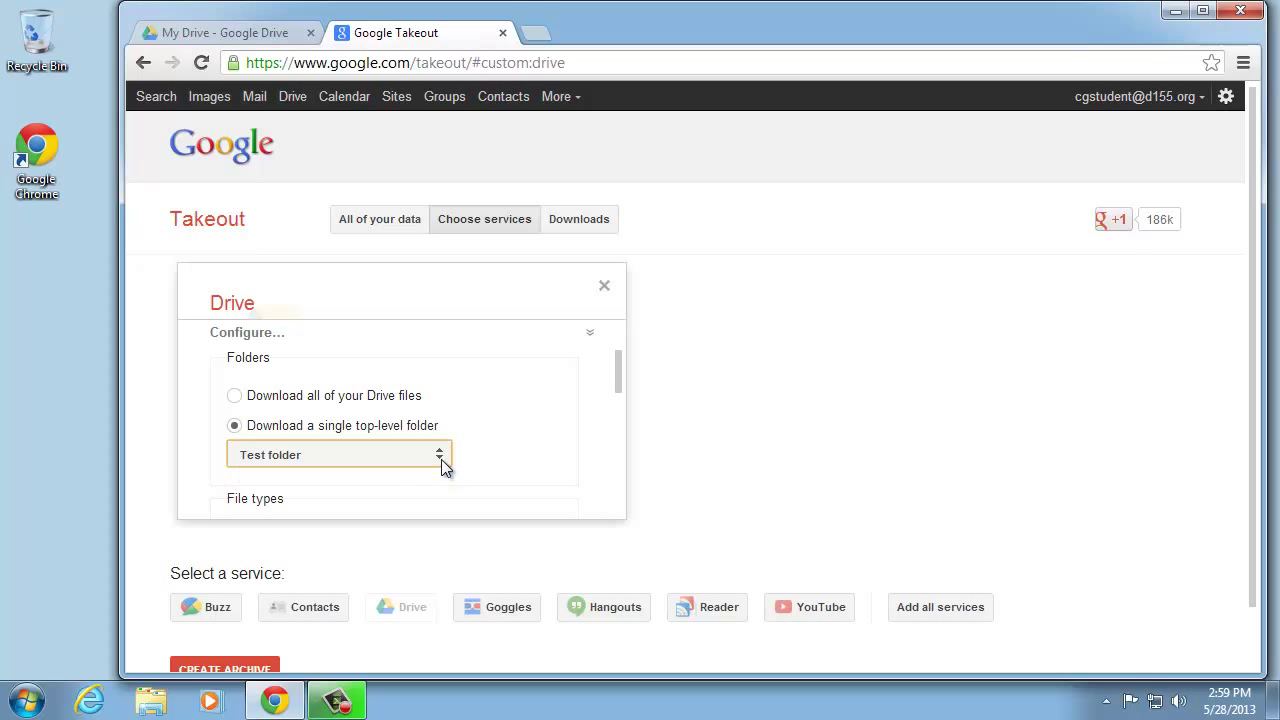
pyautogui.click(234, 395)
pyautogui.moveTo(619, 375); pyautogui.dragTo(620, 414)
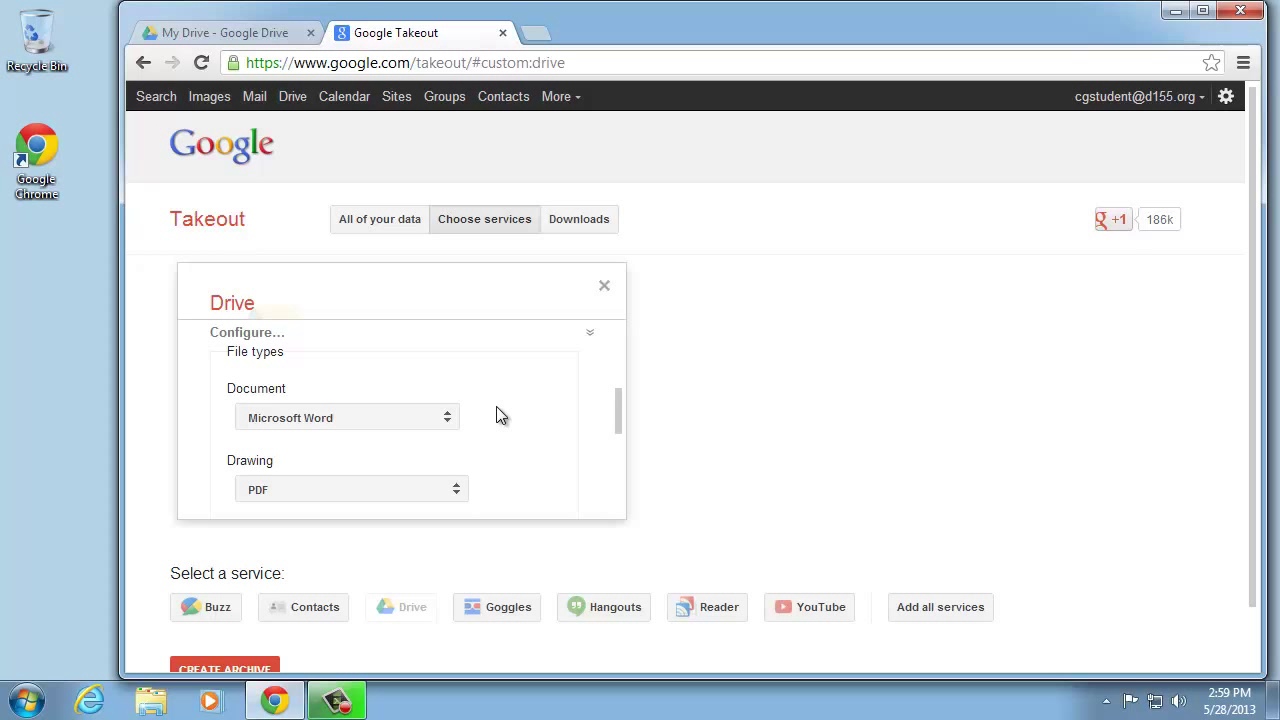
pyautogui.click(446, 417)
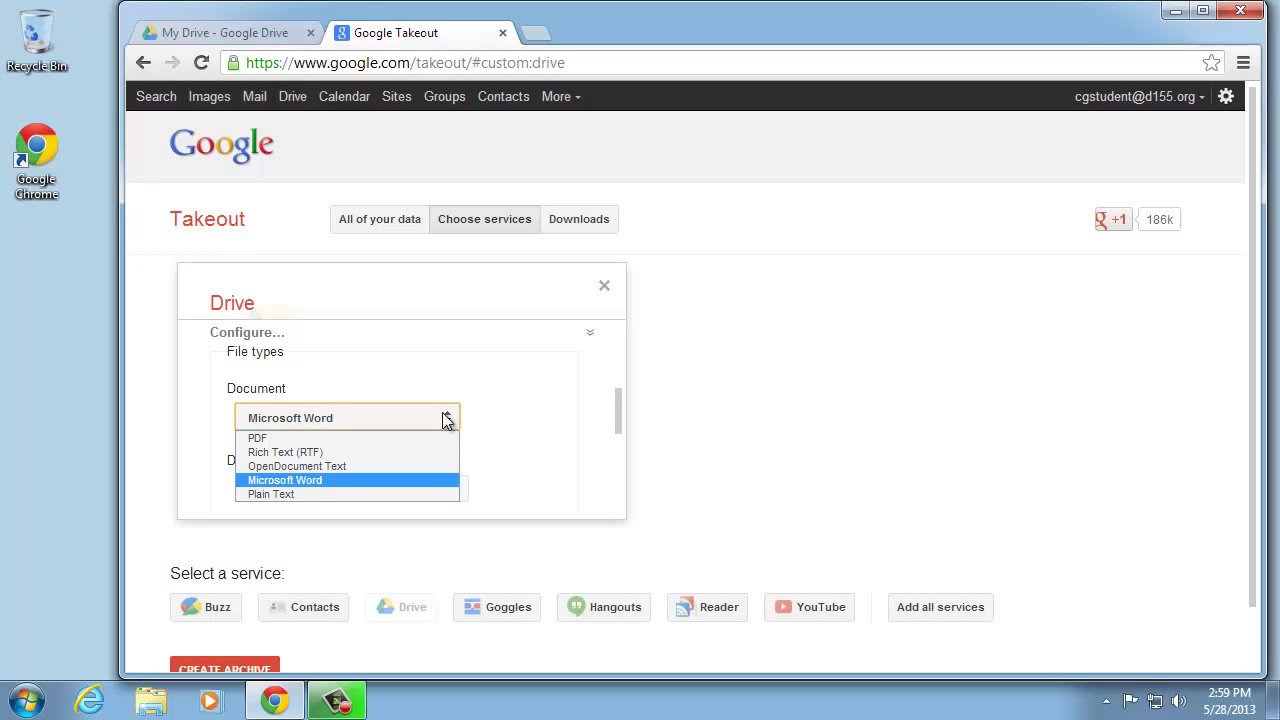
# Keep documents as Microsoft Word, set drawings to PNG Image, and collapse the Drive options
pyautogui.click(445, 420)
pyautogui.moveTo(617, 417); pyautogui.dragTo(618, 436)
pyautogui.click(456, 420)
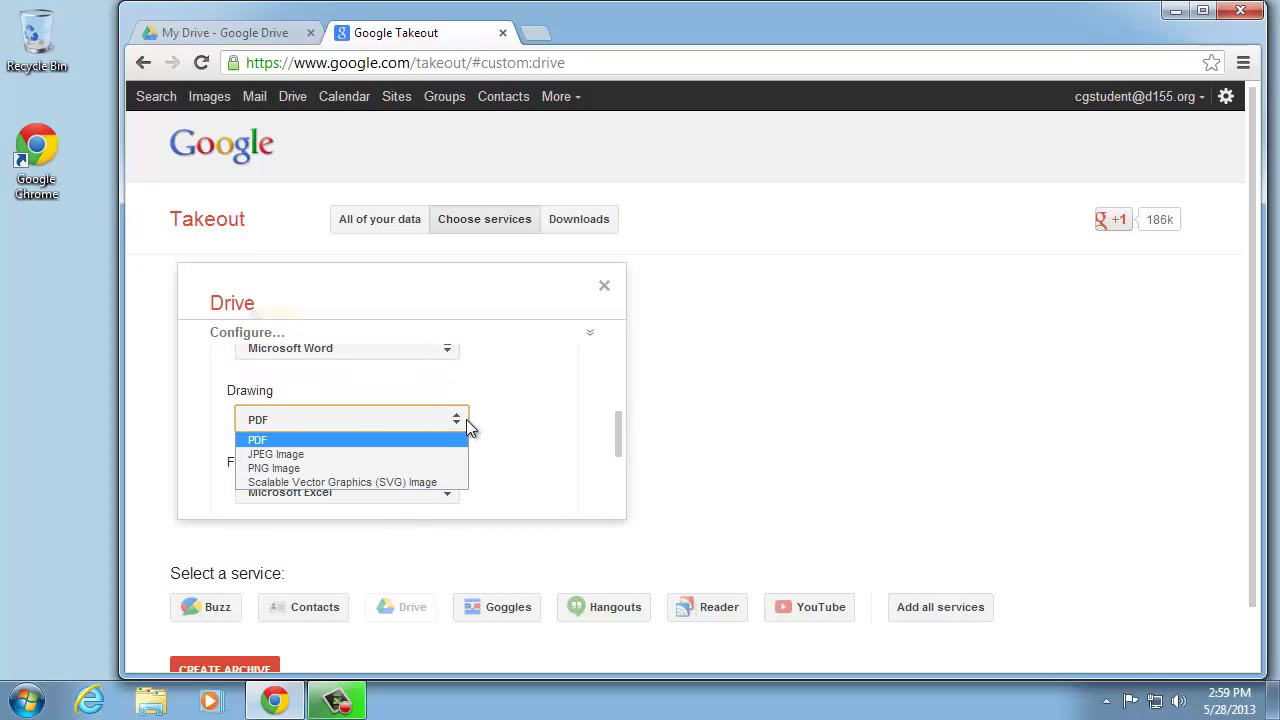
pyautogui.click(456, 468)
pyautogui.moveTo(618, 422); pyautogui.dragTo(591, 340)
pyautogui.click(590, 334)
pyautogui.scroll(-1, 289, 580)
# Create the Drive archive and download its 336 KB zip after re-entering the account password
pyautogui.click(256, 604)
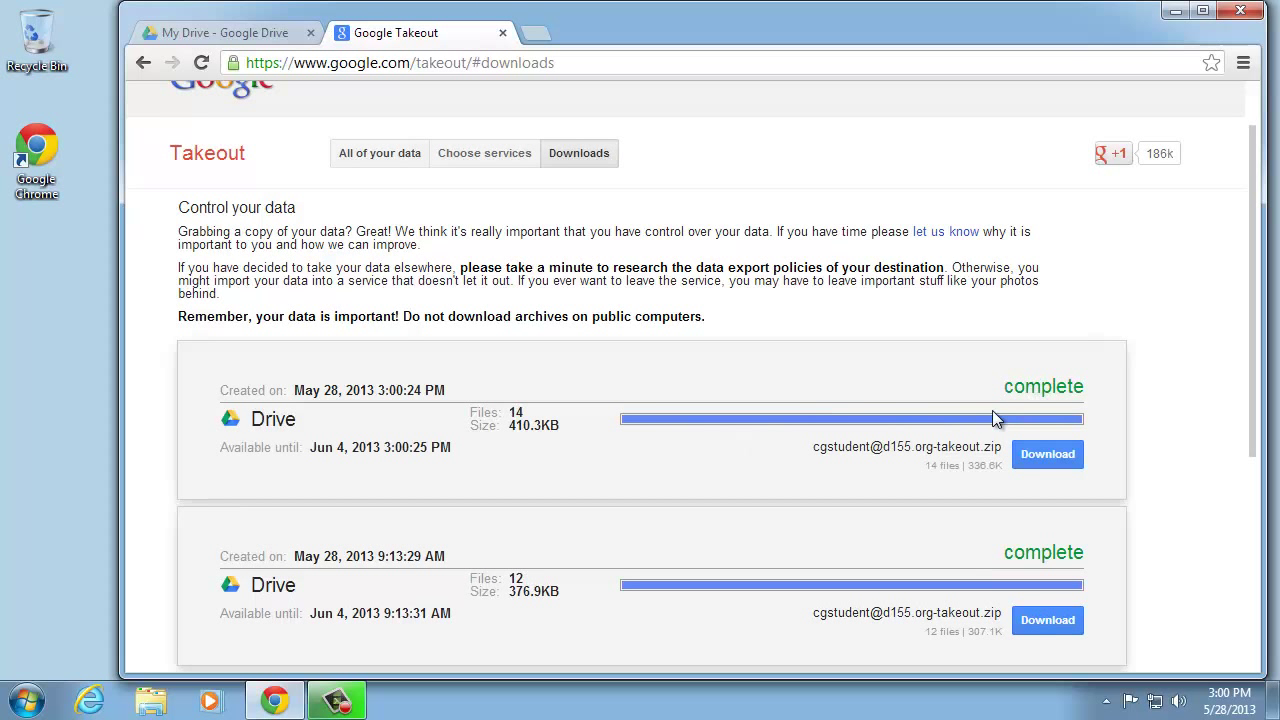
pyautogui.click(1042, 459)
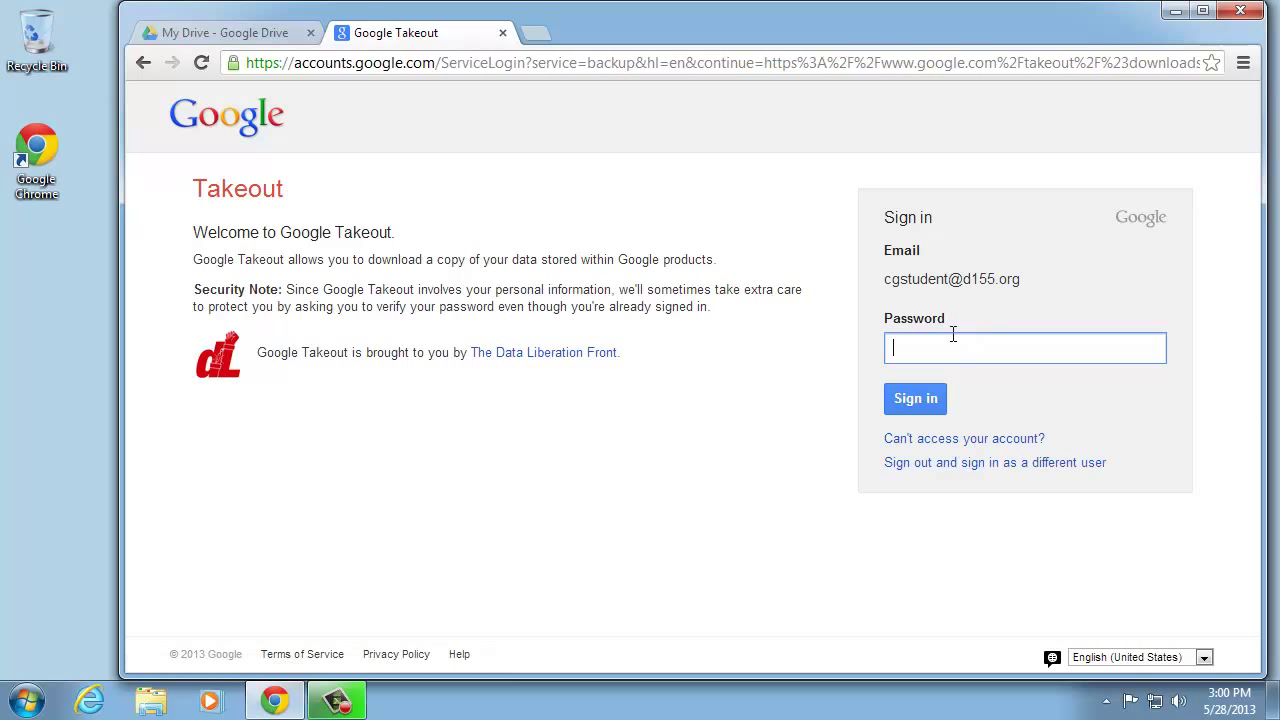
pyautogui.write('******')
pyautogui.press('Return')
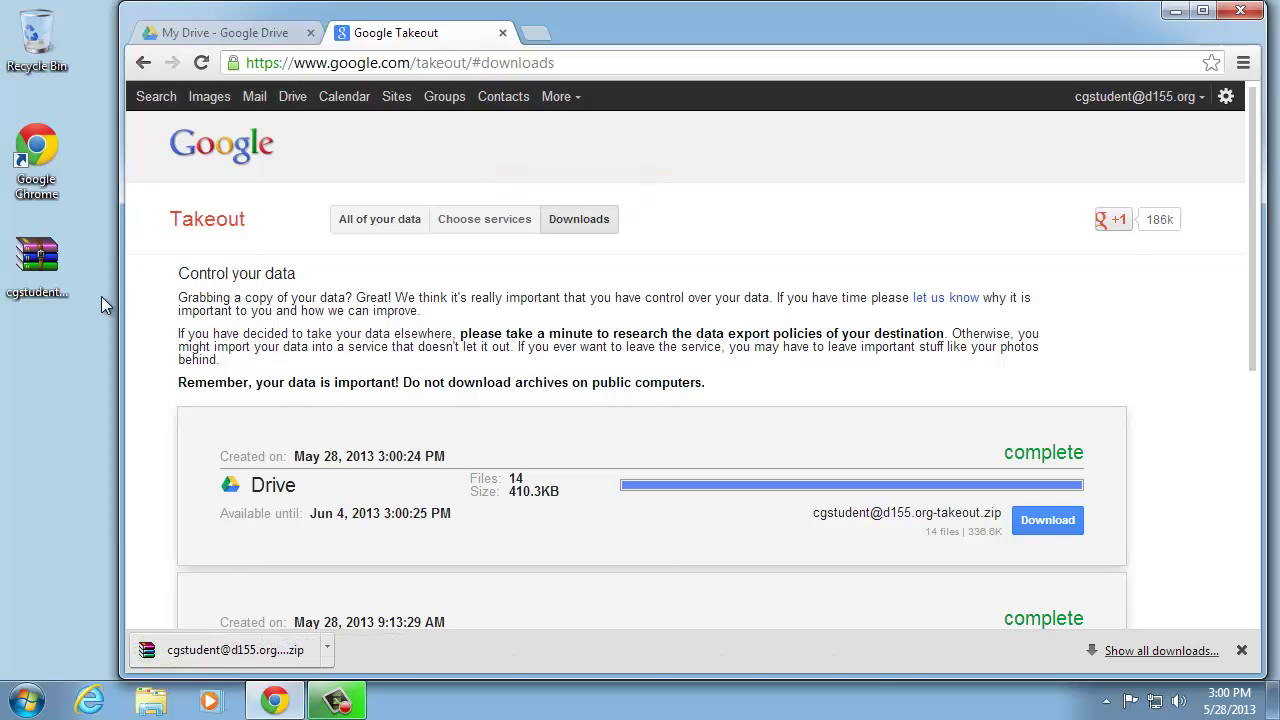
pyautogui.click(36, 268)
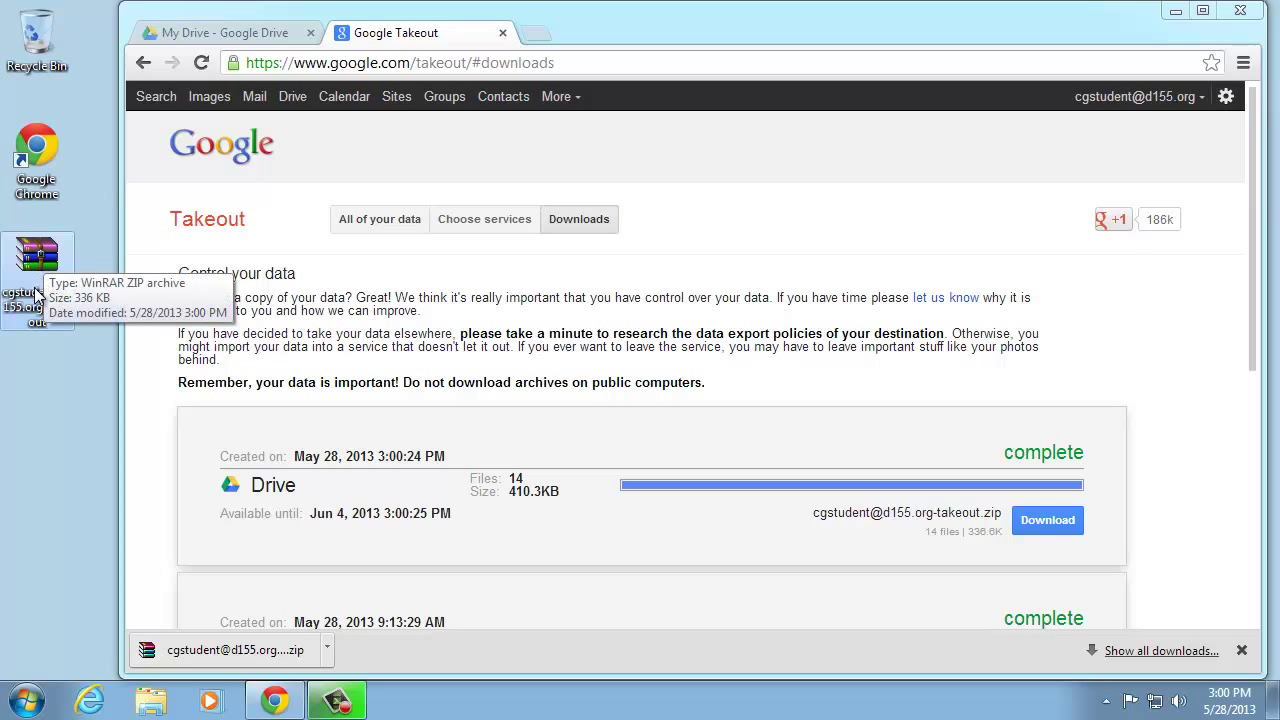
# Rename the downloaded zip to takeout_export_052813 and extract it into a same-named folder
pyautogui.click(36, 292)
pyautogui.write('takeout_export_0')
pyautogui.rightClick(37, 293)
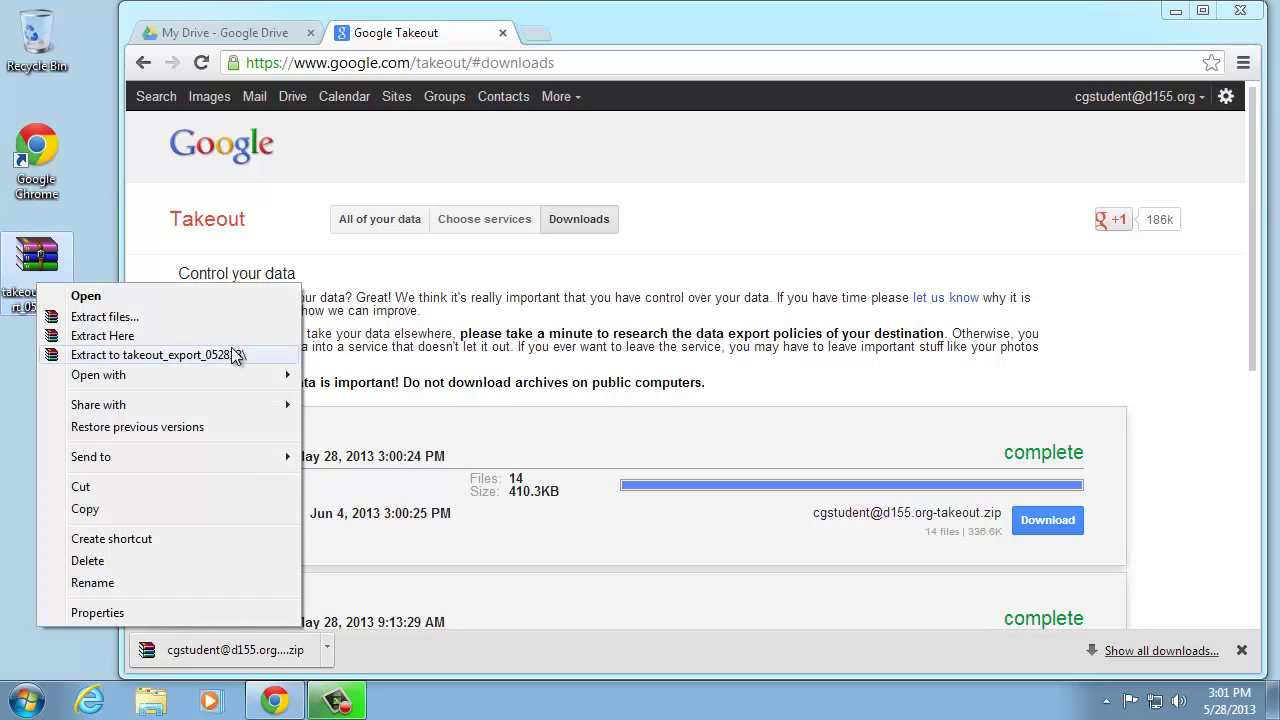
pyautogui.click(200, 194)
# Open the extracted folders down to Drive, then snap Explorer right and Chrome left
pyautogui.doubleClick(31, 360)
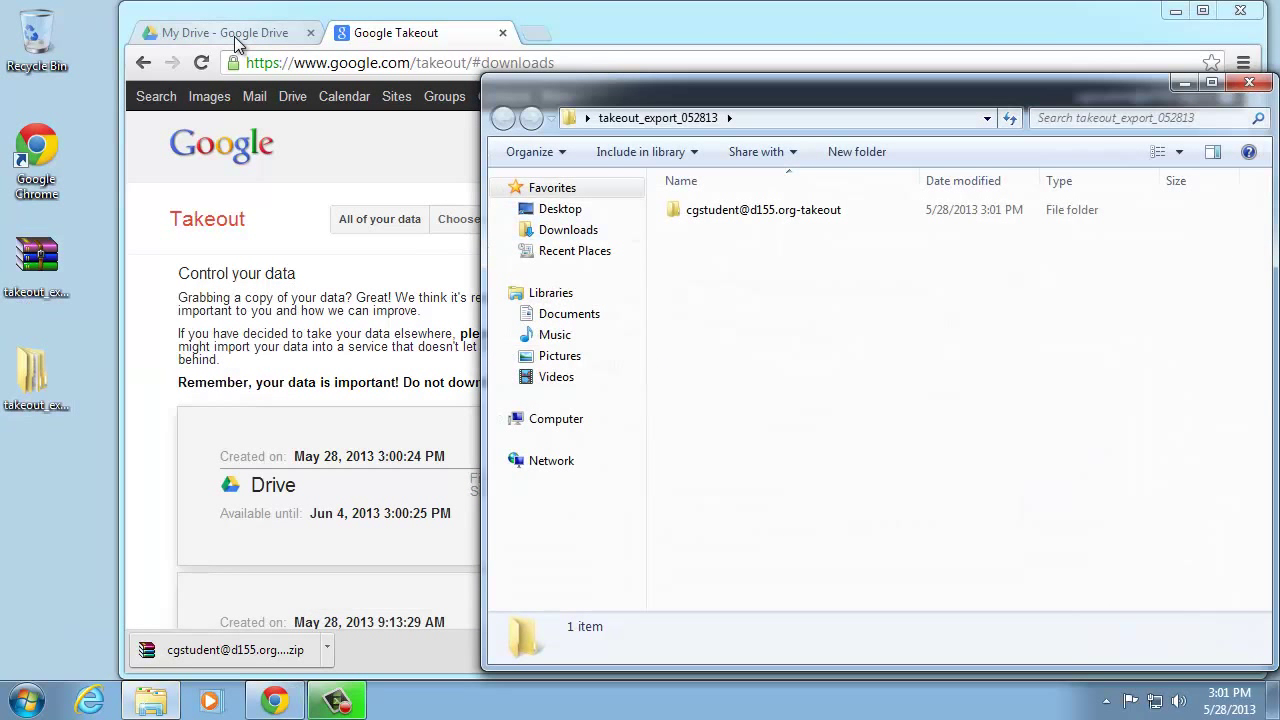
pyautogui.doubleClick(706, 210)
pyautogui.doubleClick(706, 211)
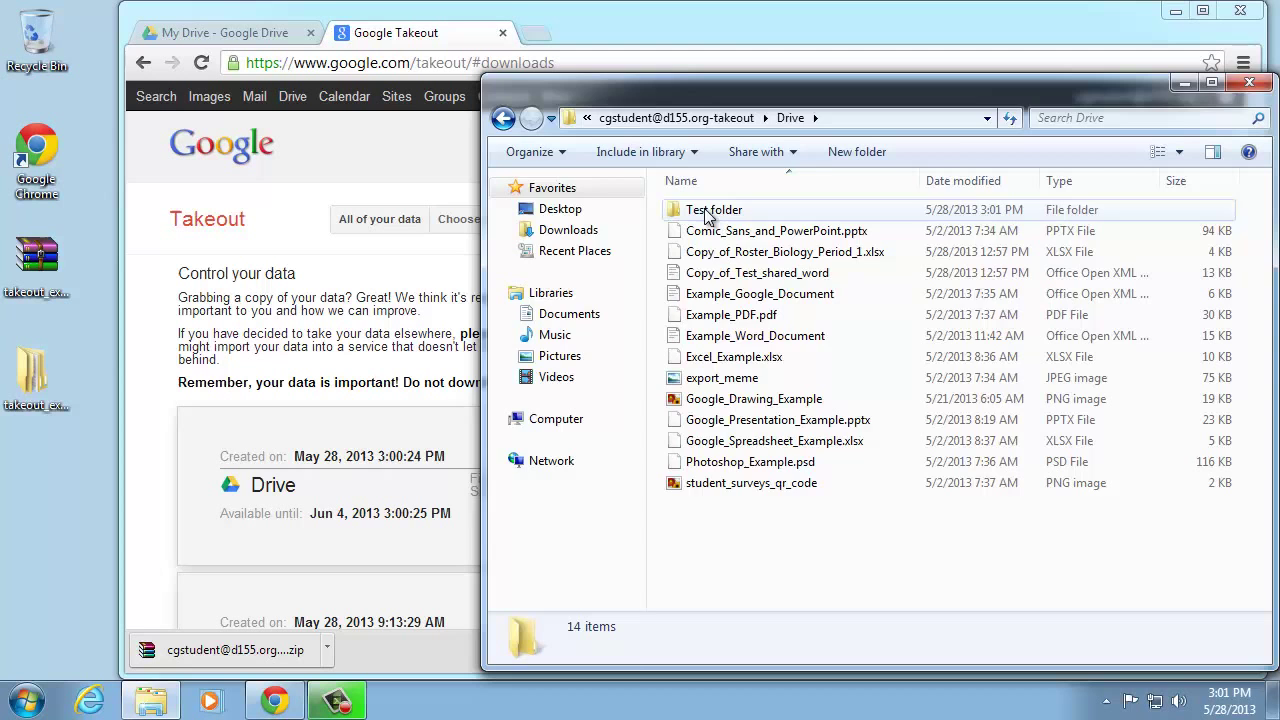
pyautogui.press('super+Right')
pyautogui.click(630, 89)
pyautogui.press('super+Left')
# Compare the exported files with the My Drive tab, then close Chrome and Explorer
pyautogui.hotkey('ctrl', 'Tab')
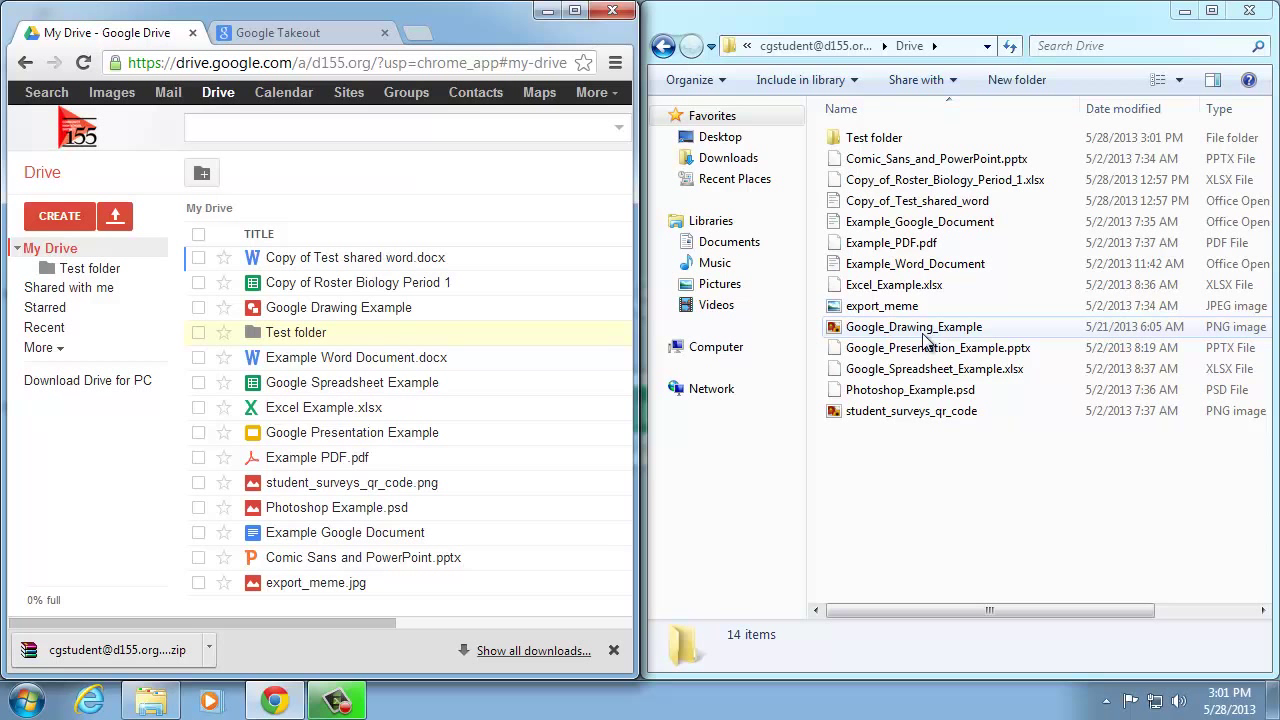
pyautogui.click(612, 10)
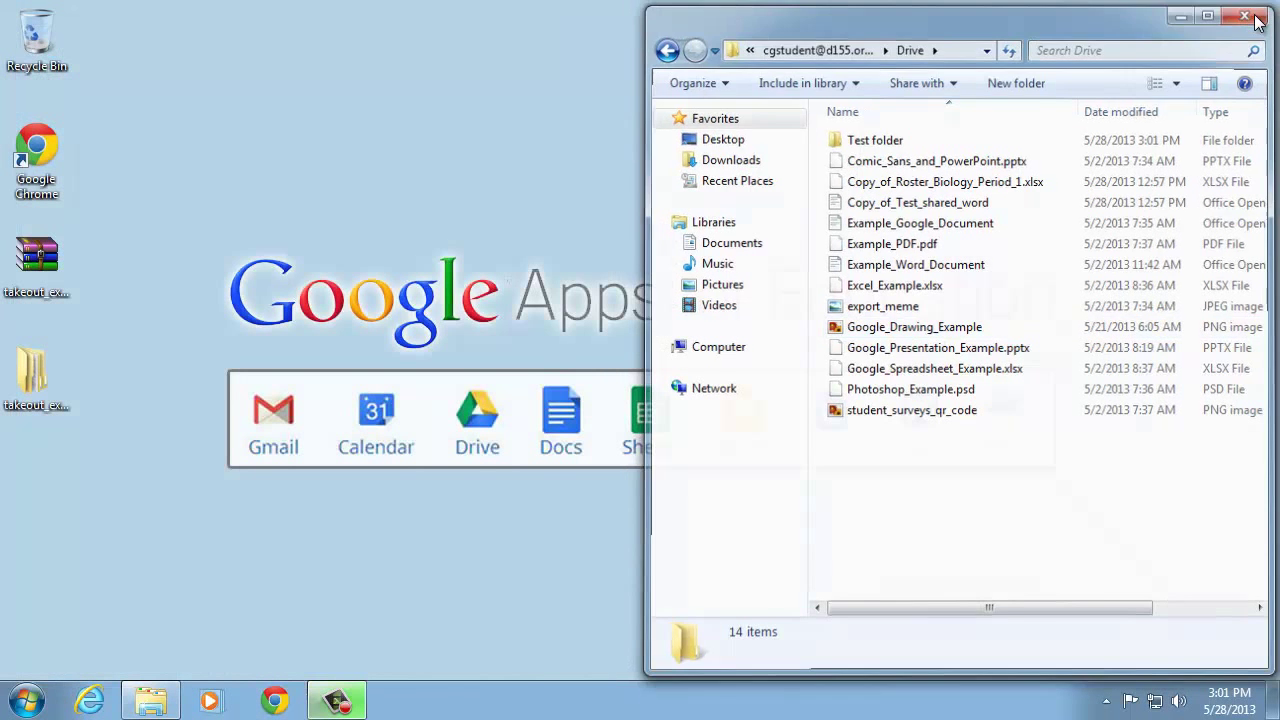
pyautogui.click(1249, 10)
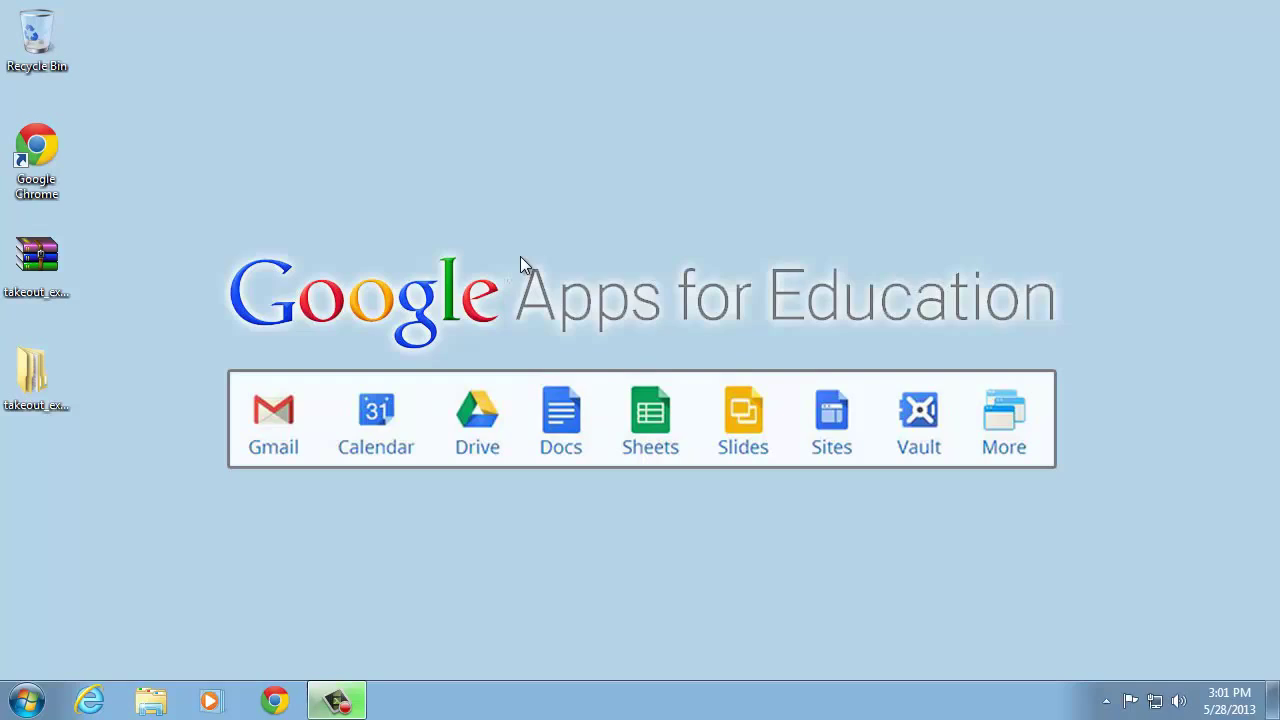